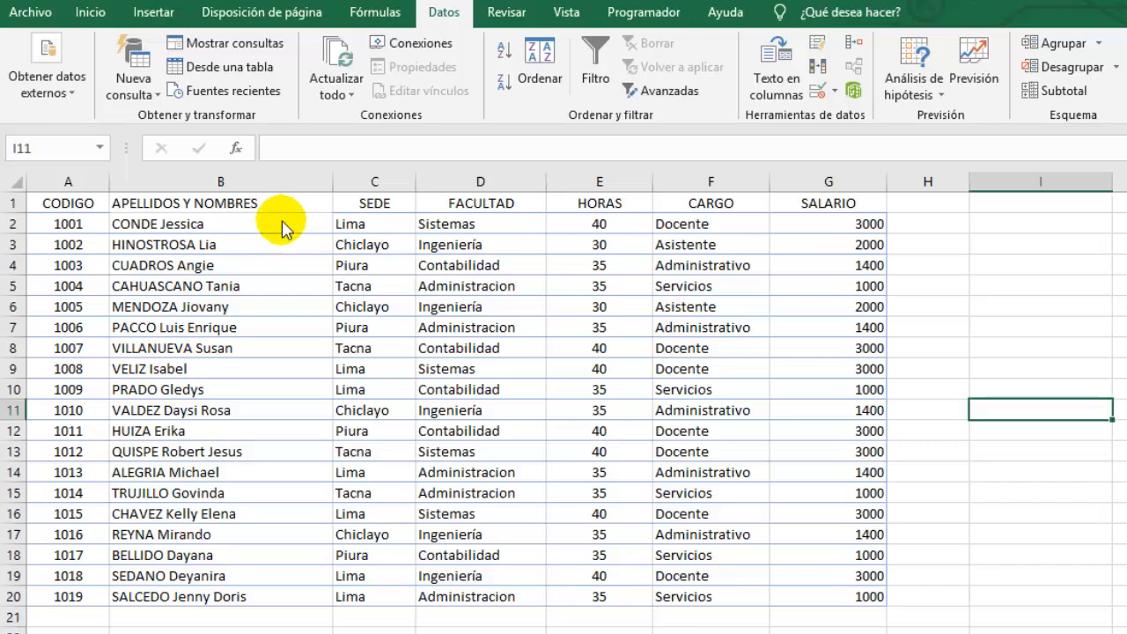
Sort the employee data in A1:G20 by APELLIDOS Y NOMBRES from A to Z, based on cell values
left_click(237, 225)
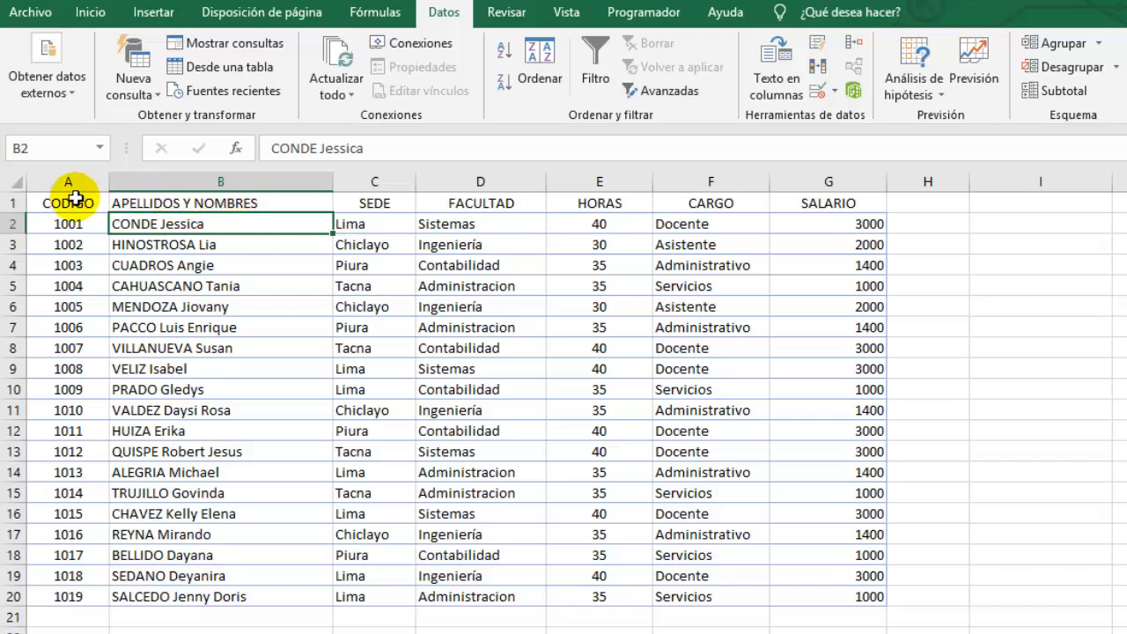
left_click_drag(76, 204, 855, 594)
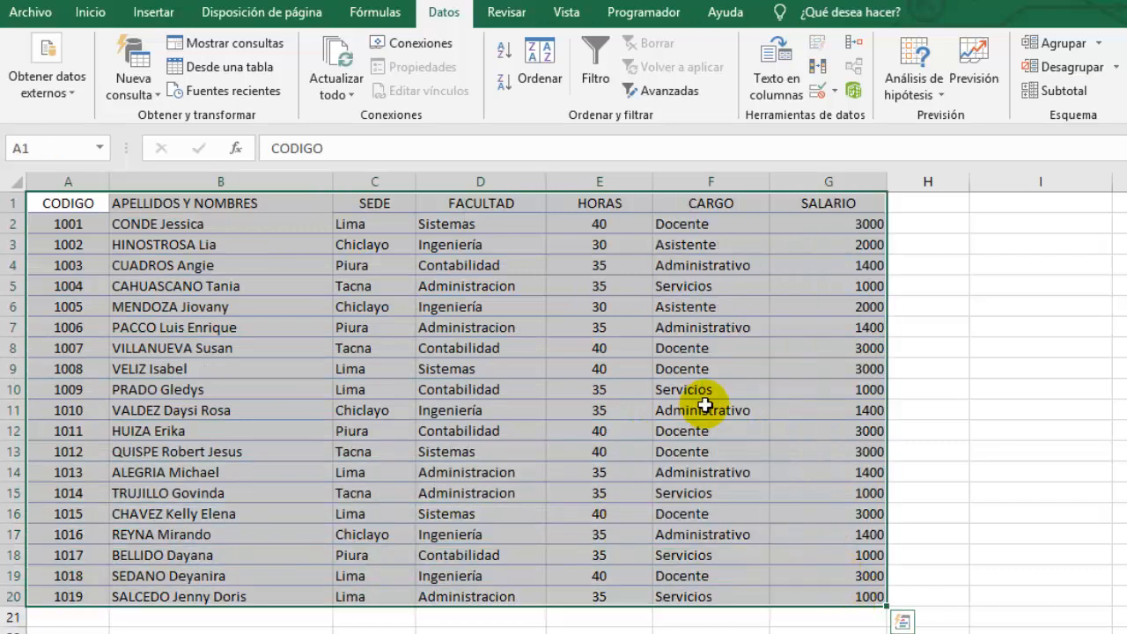
left_click(540, 80)
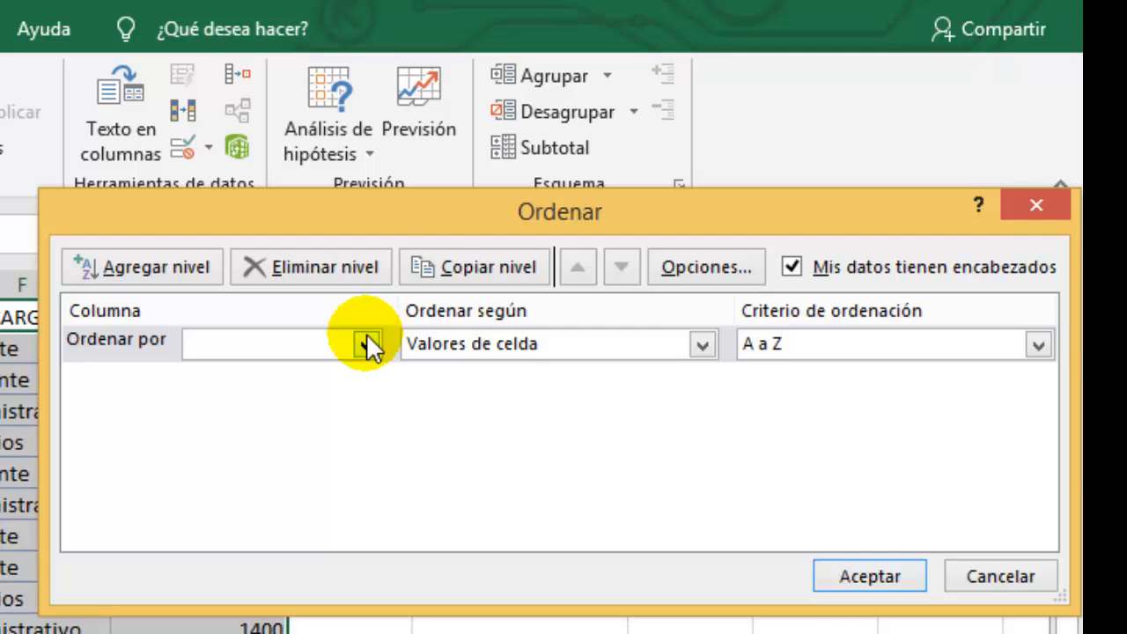
left_click(367, 343)
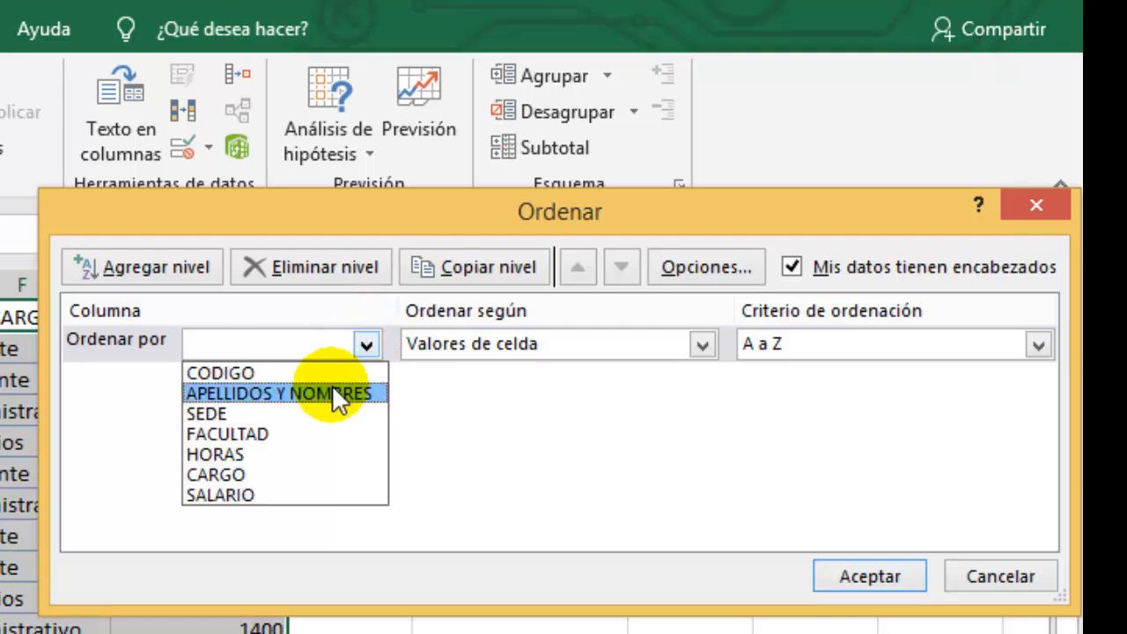
left_click(363, 394)
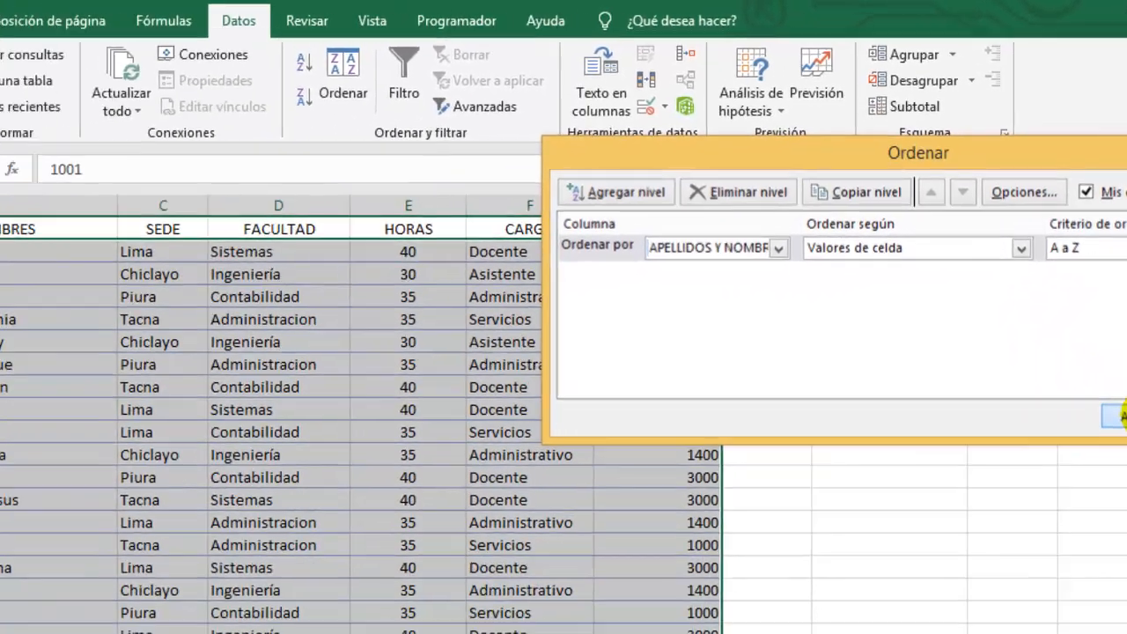
left_click(1119, 416)
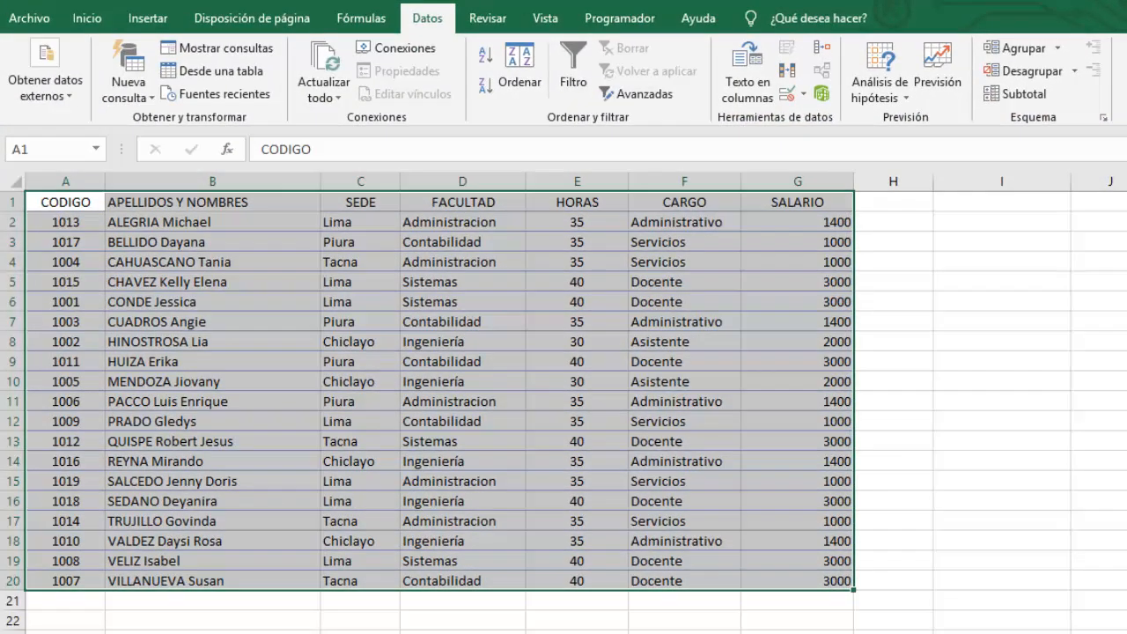
left_click(1090, 302)
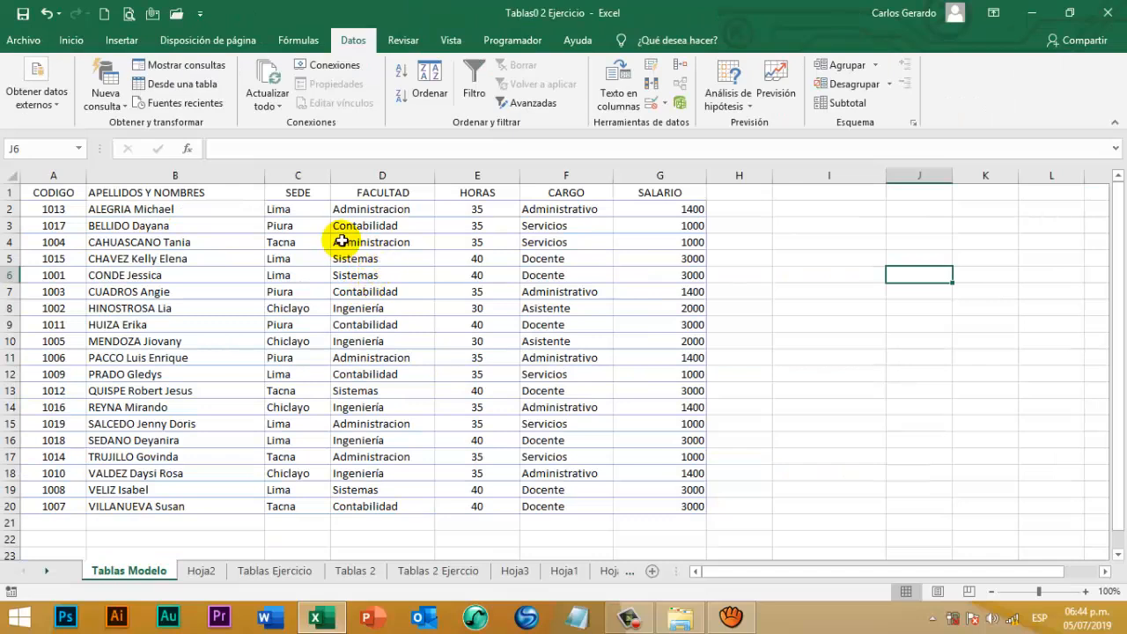
Convert the employee data range A1:G20 into a table with headers
left_click(365, 295)
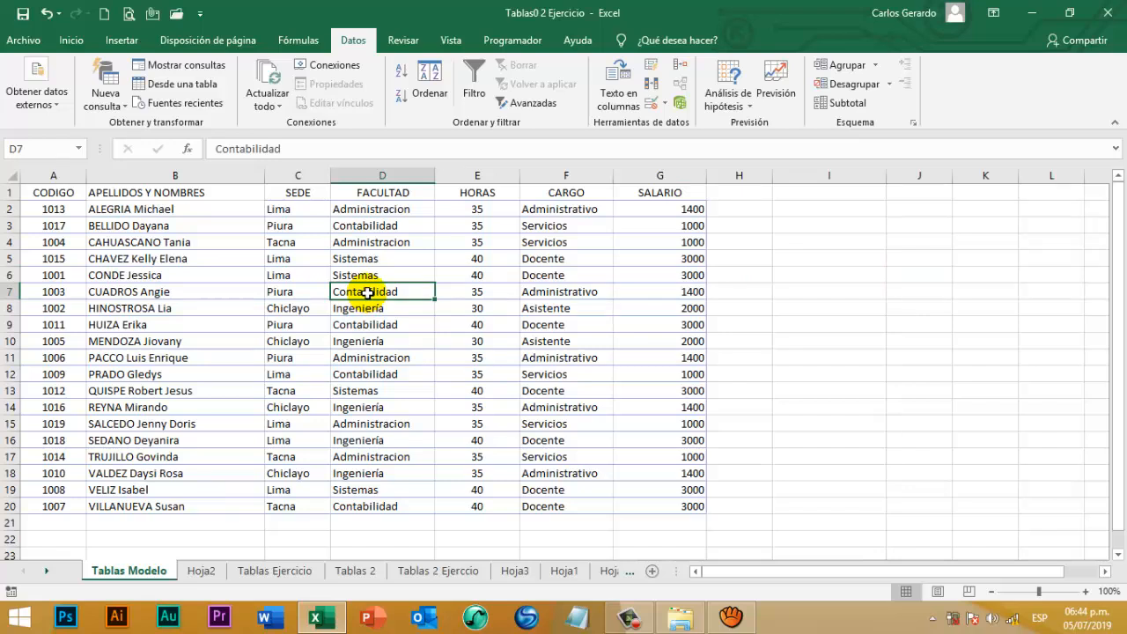
key("ctrl+a")
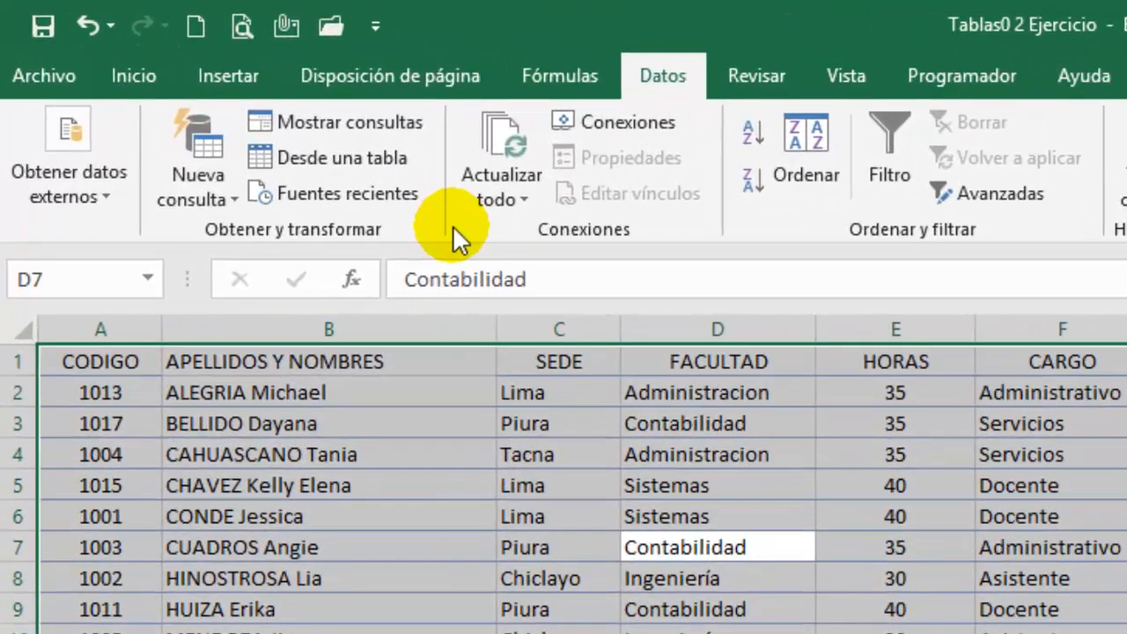
left_click(235, 72)
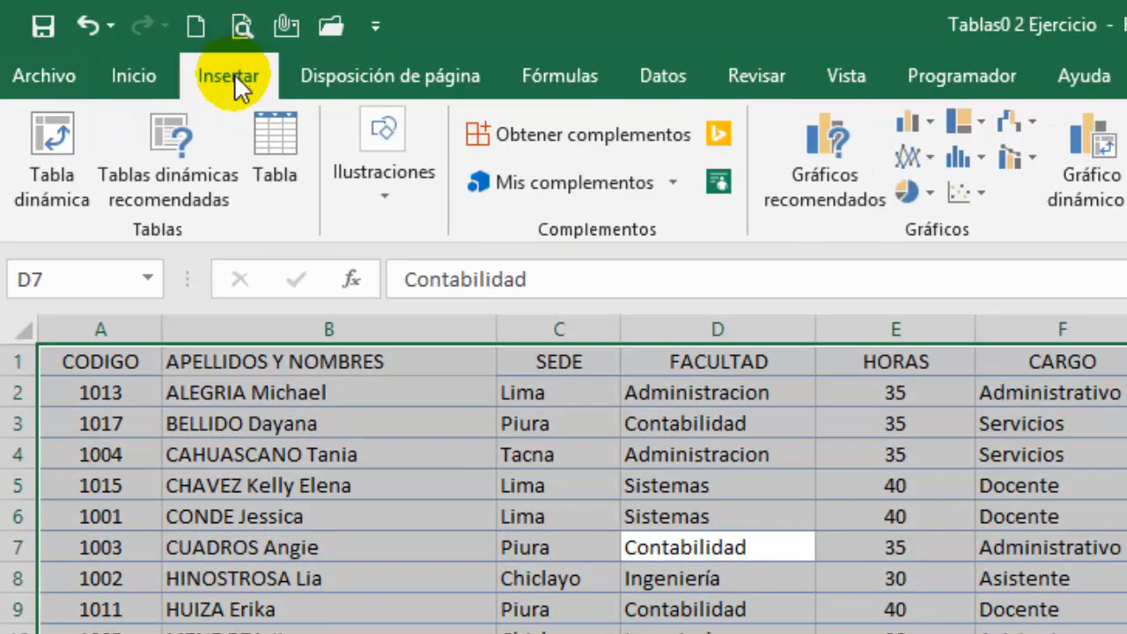
left_click(274, 150)
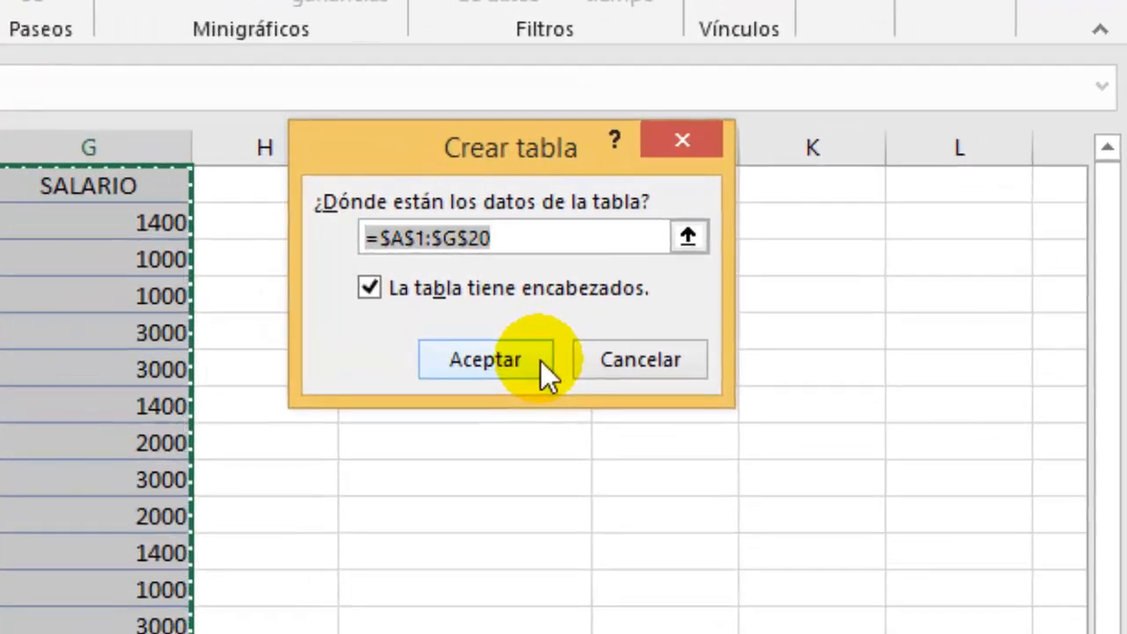
left_click(495, 366)
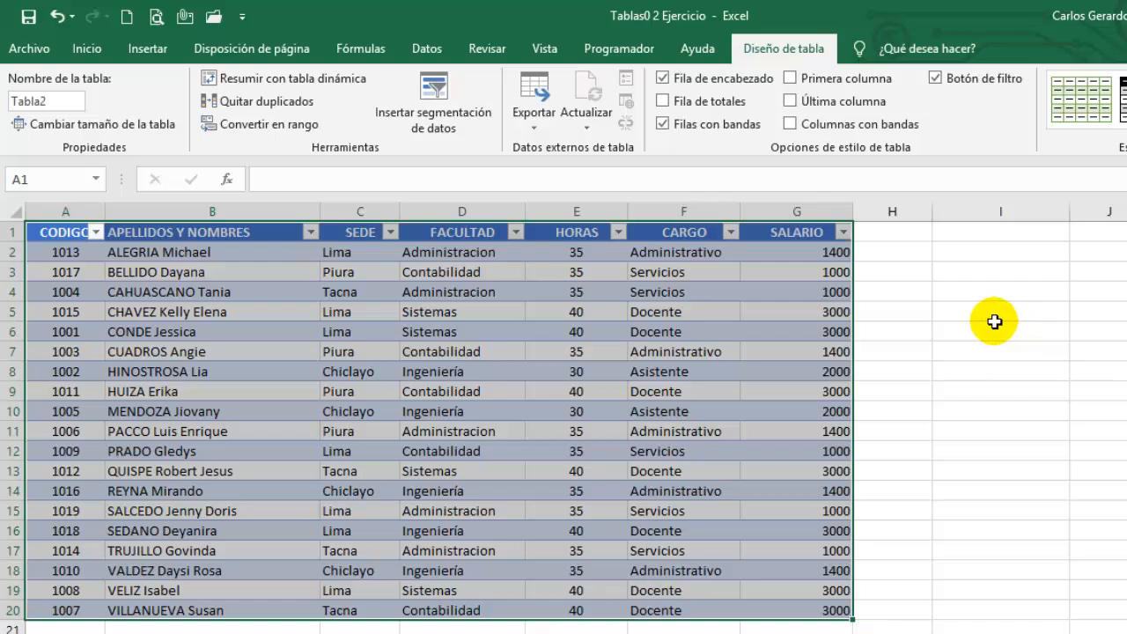
Rename the new table as Pagos
left_click(409, 332)
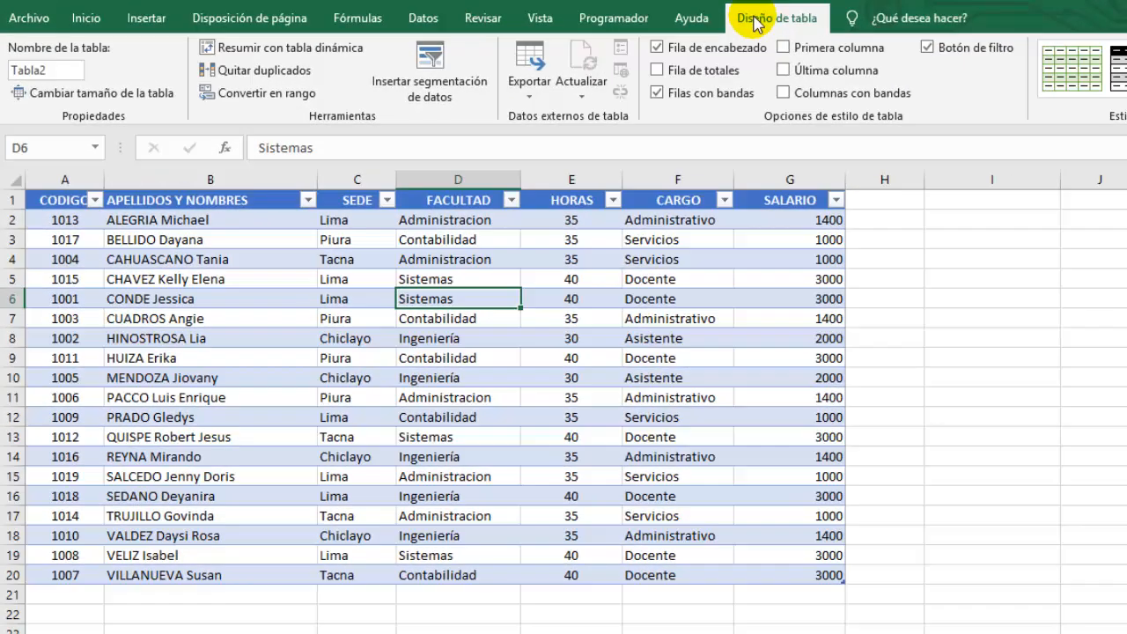
left_click(58, 69)
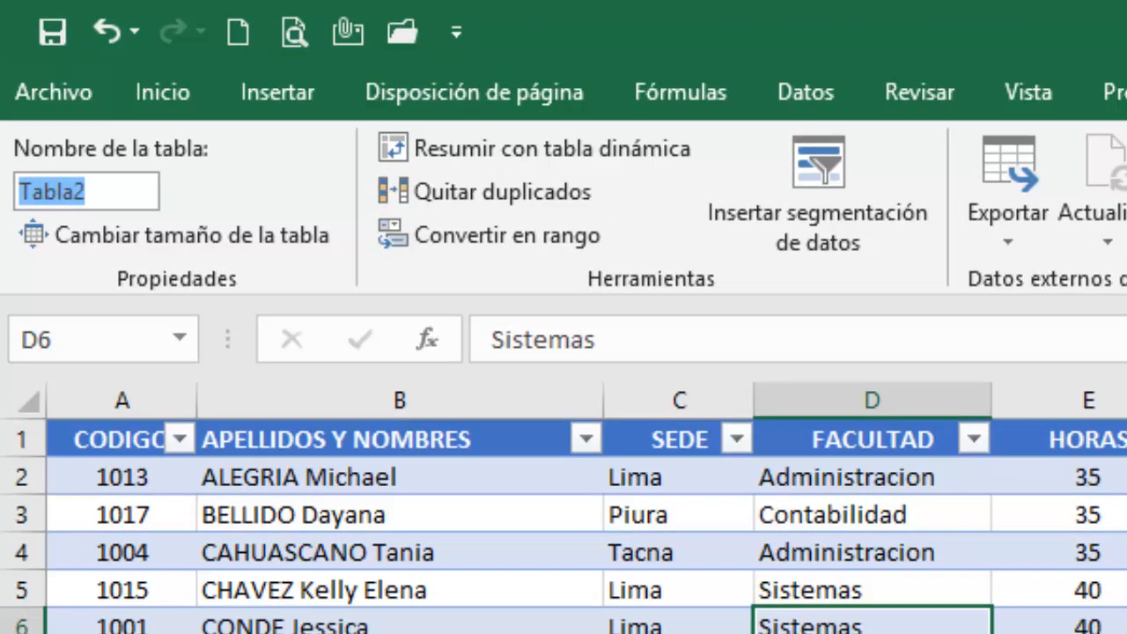
type("Pagos")
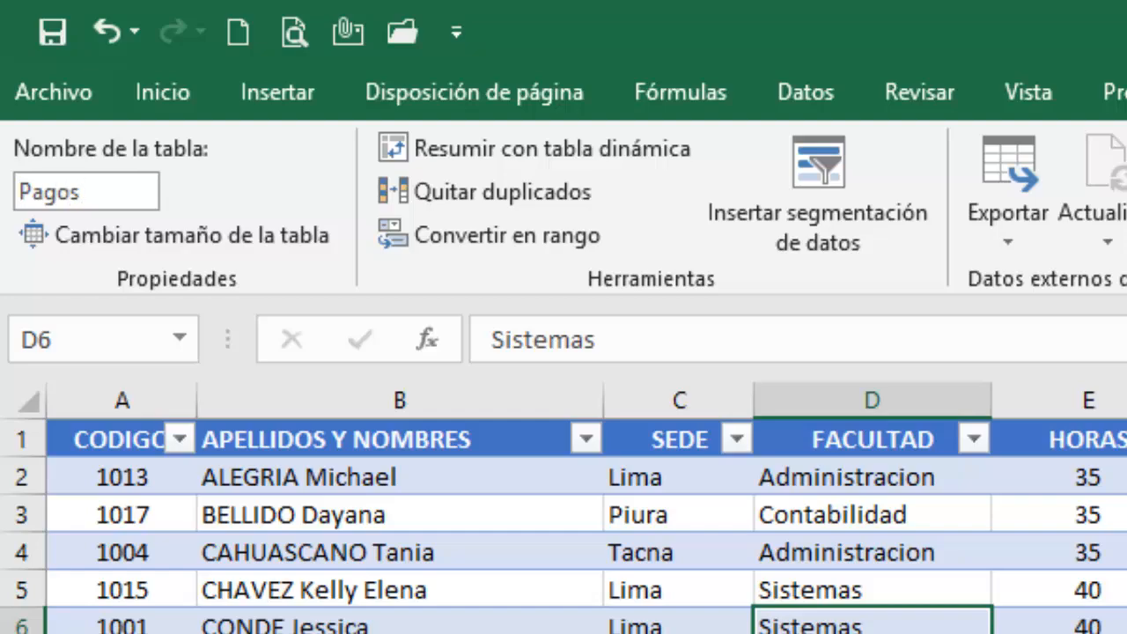
left_click(673, 239)
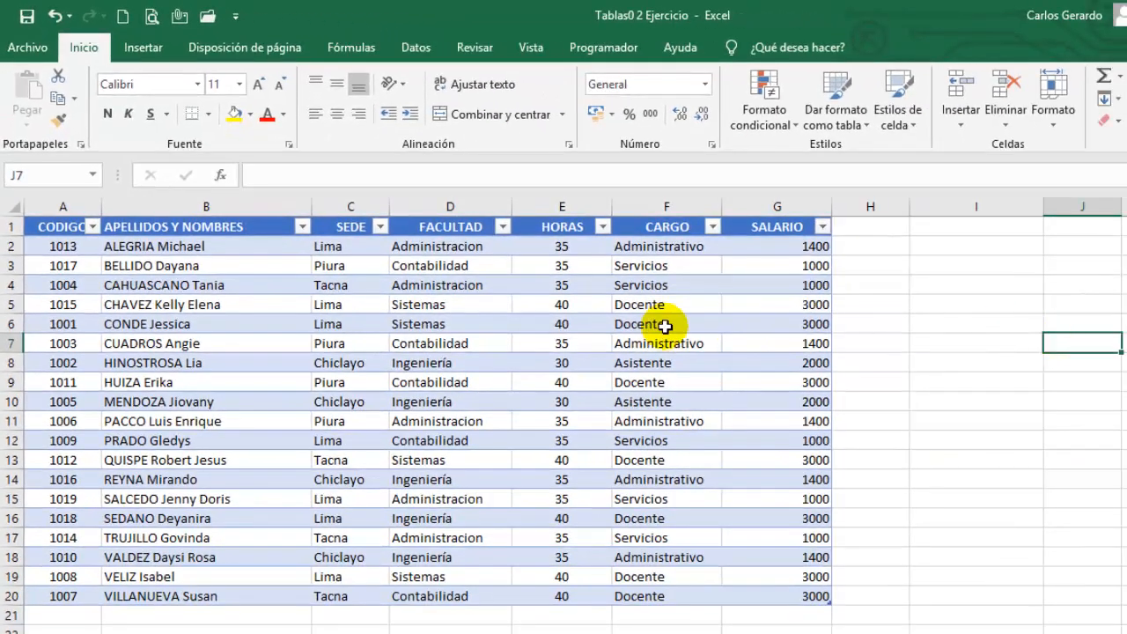
Insert a pivot table based on the Pagos table in a new worksheet
left_click(506, 286)
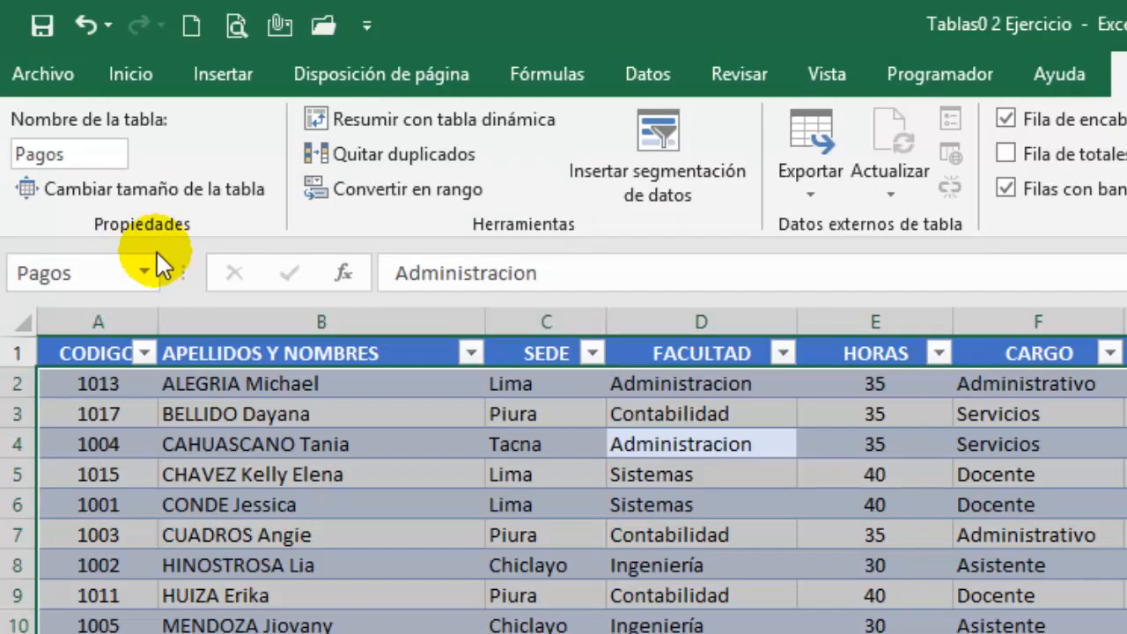
left_click(223, 74)
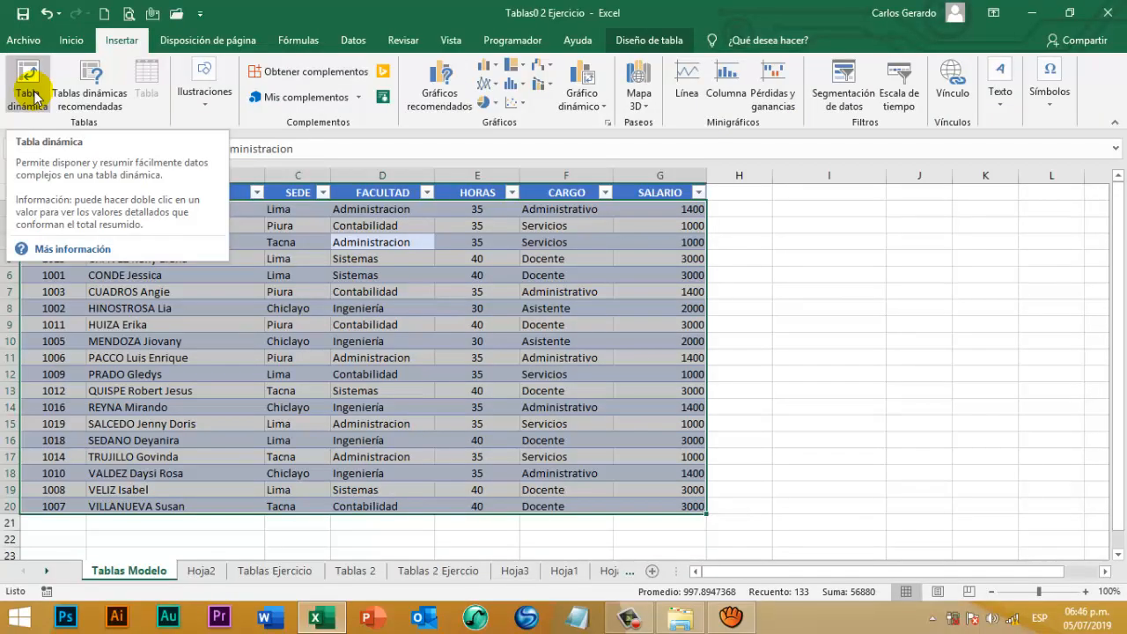
left_click(34, 95)
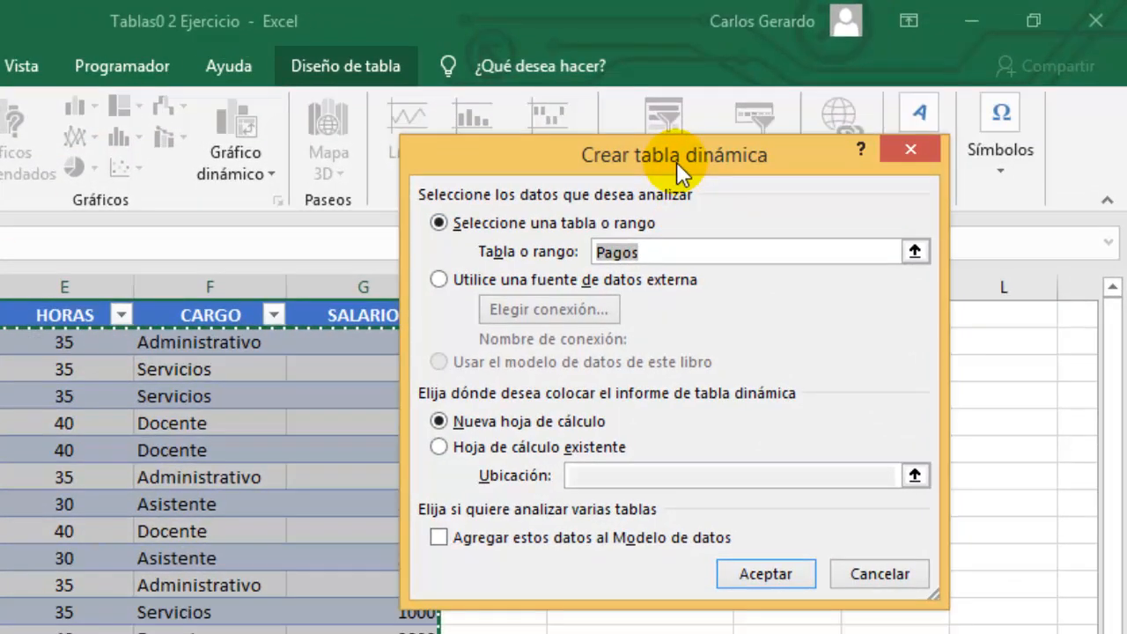
left_click_drag(676, 161, 683, 180)
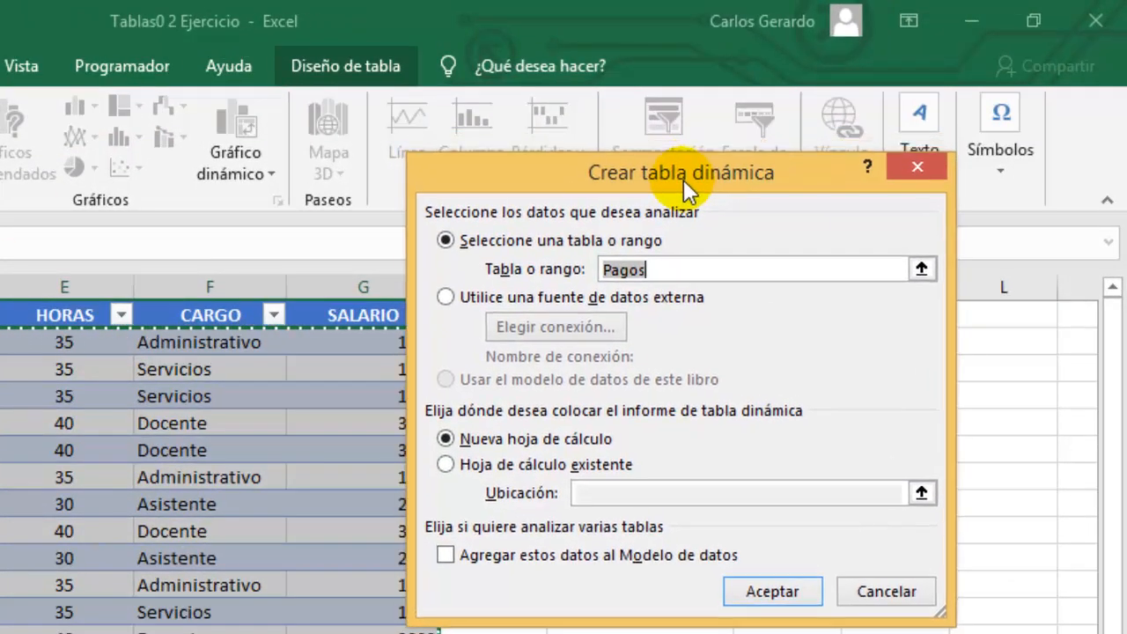
left_click(666, 269)
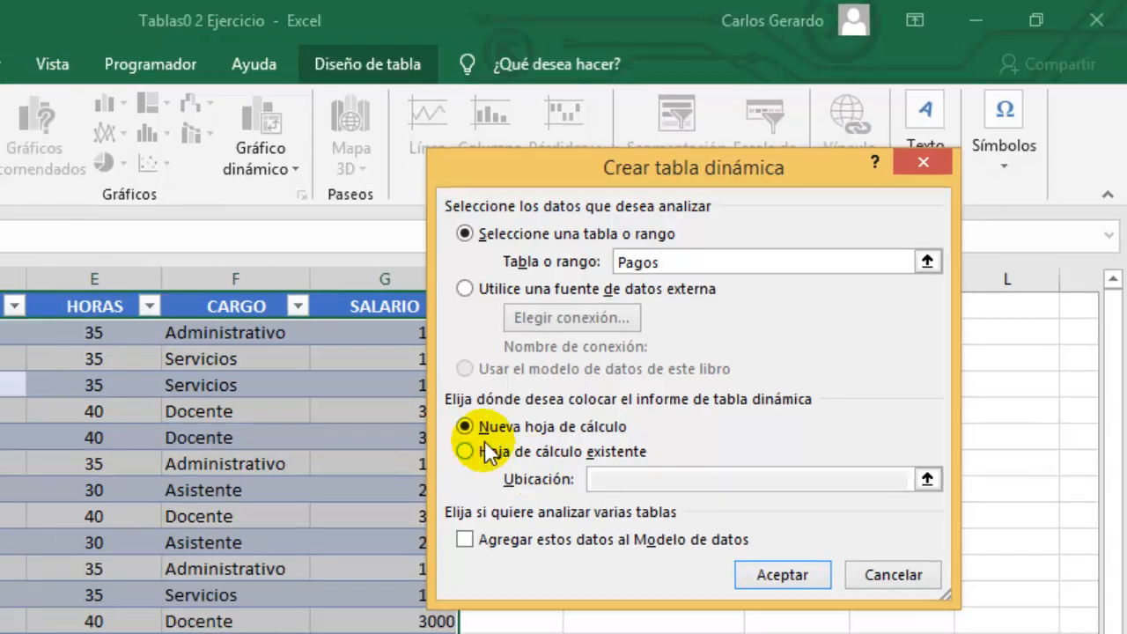
left_click(782, 573)
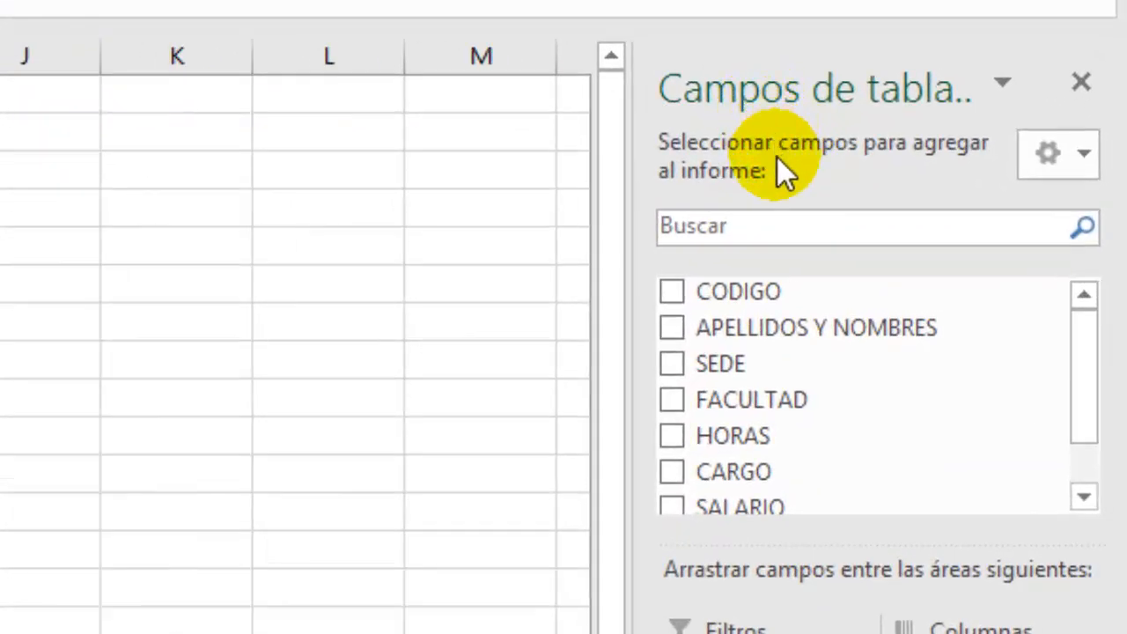
Add the SALARIO field to the values area of the pivot table
left_click_drag(1092, 380, 1107, 413)
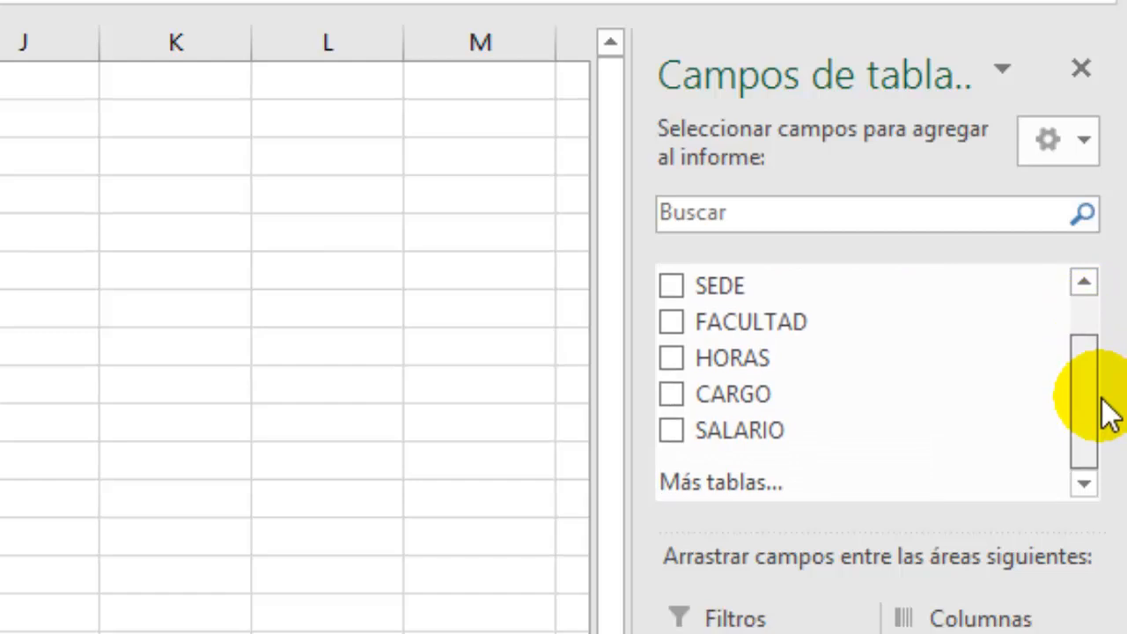
left_click_drag(1097, 431, 1113, 354)
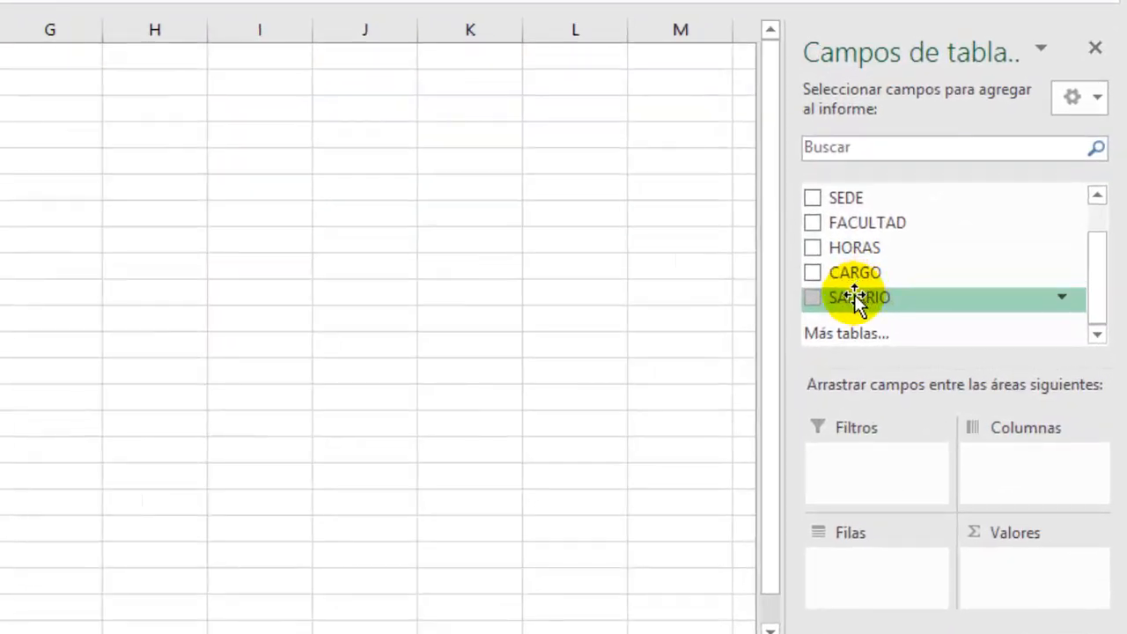
left_click_drag(854, 295, 999, 569)
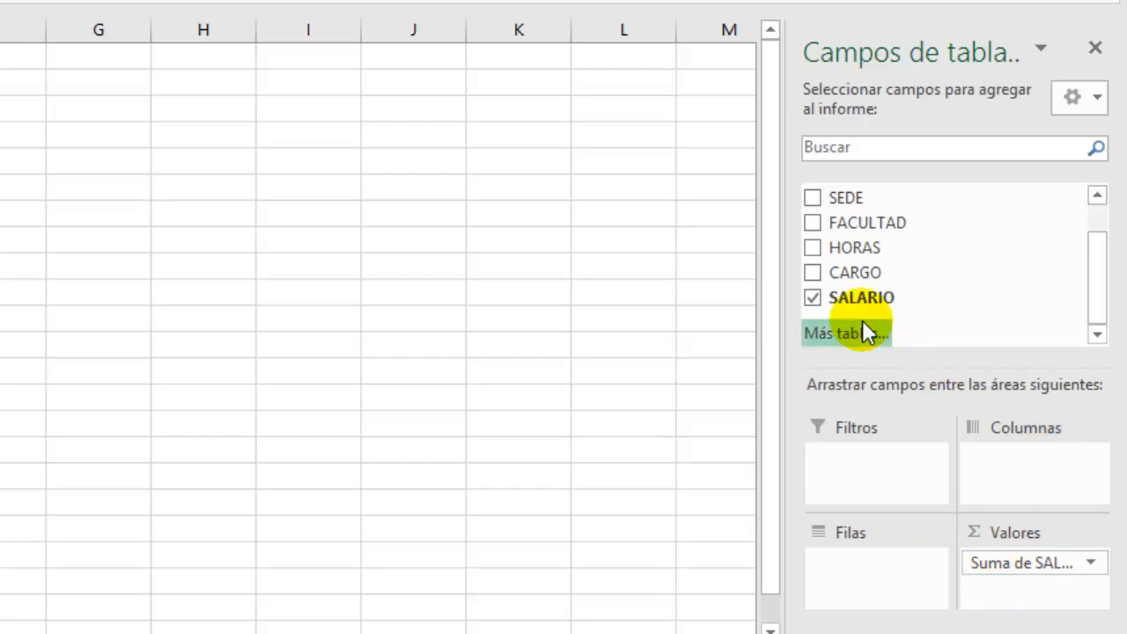
Try CARGO and FACULTAD in turn as the pivot table's row field, removing each one from the rows area
left_click_drag(816, 272, 845, 566)
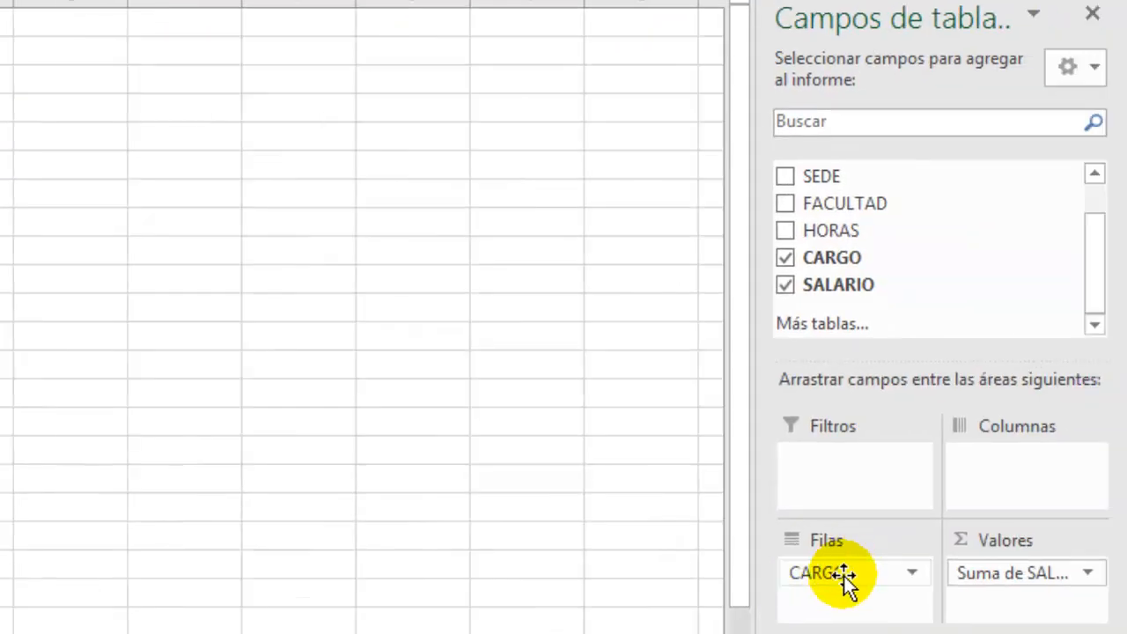
left_click_drag(843, 577, 838, 230)
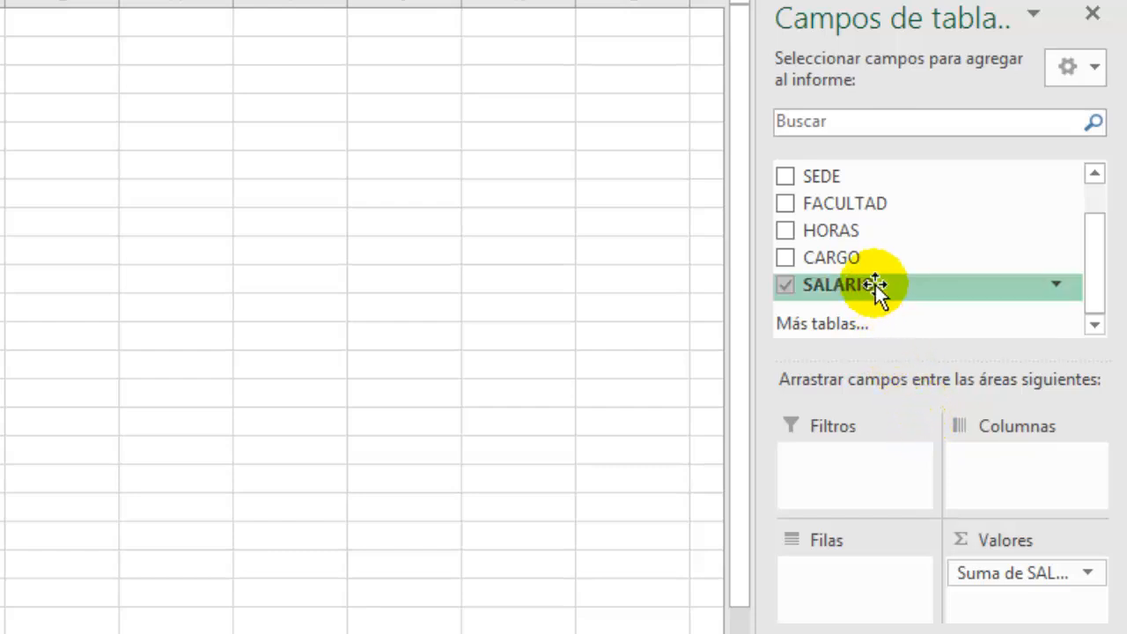
left_click_drag(848, 206, 801, 586)
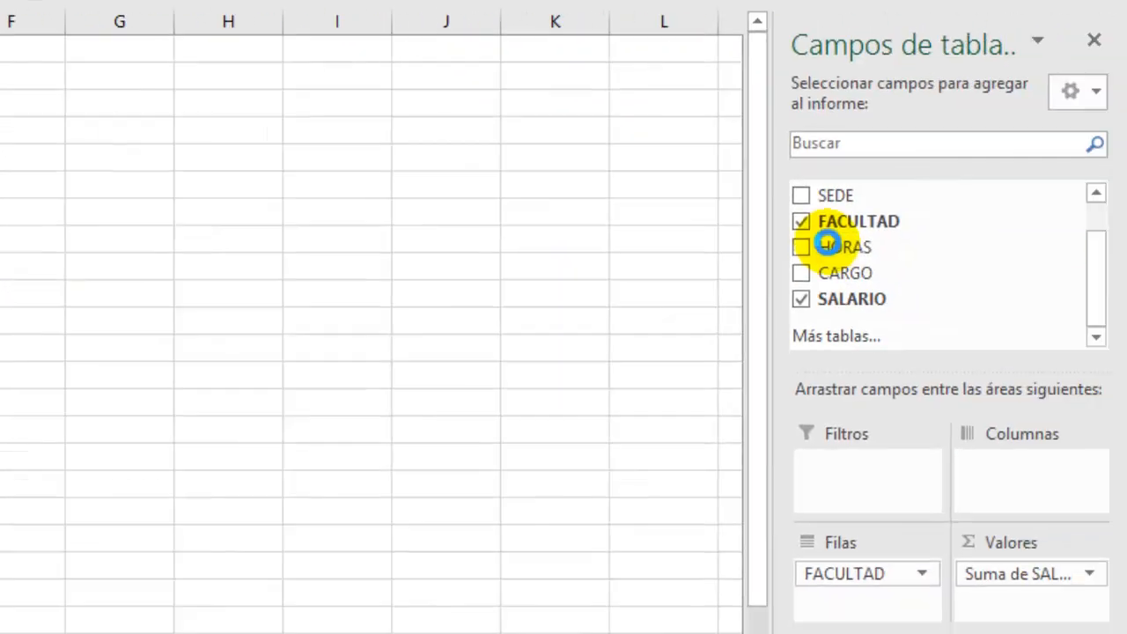
left_click(830, 231)
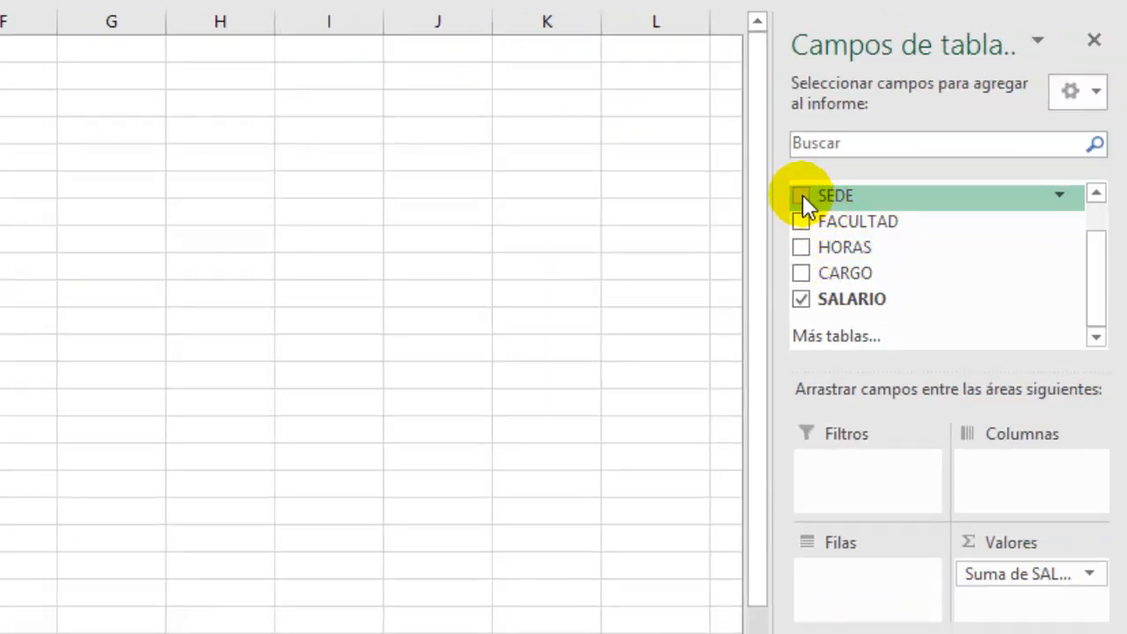
Add SEDE to the pivot table's rows with APELLIDOS Y NOMBRES nested below it, and review the resulting report
left_click_drag(1089, 282, 1090, 239)
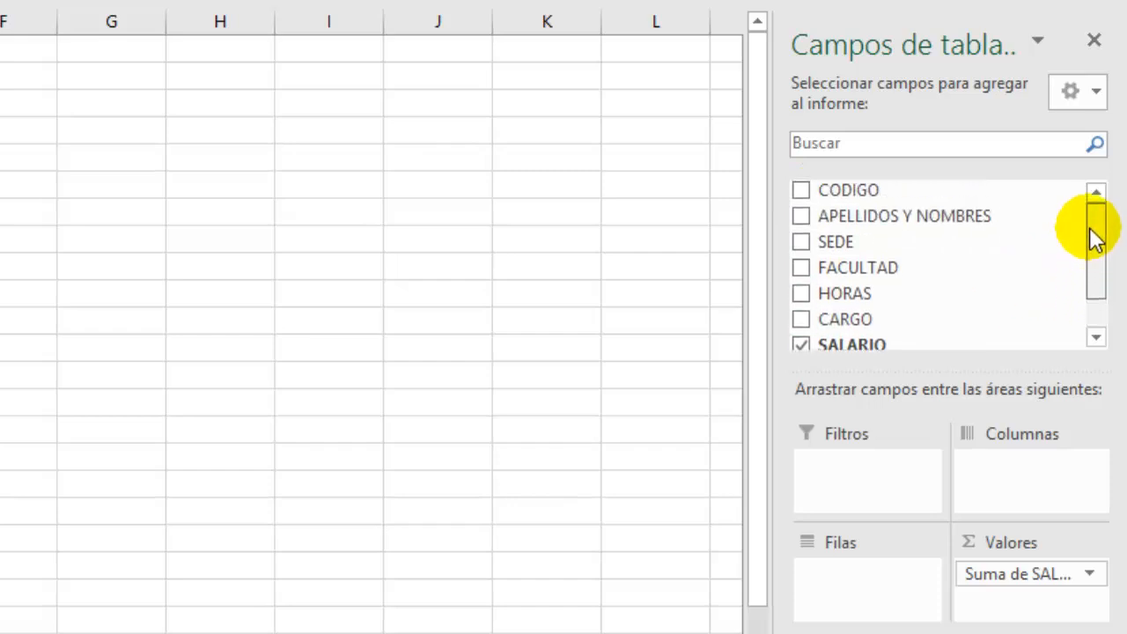
left_click_drag(847, 246, 853, 573)
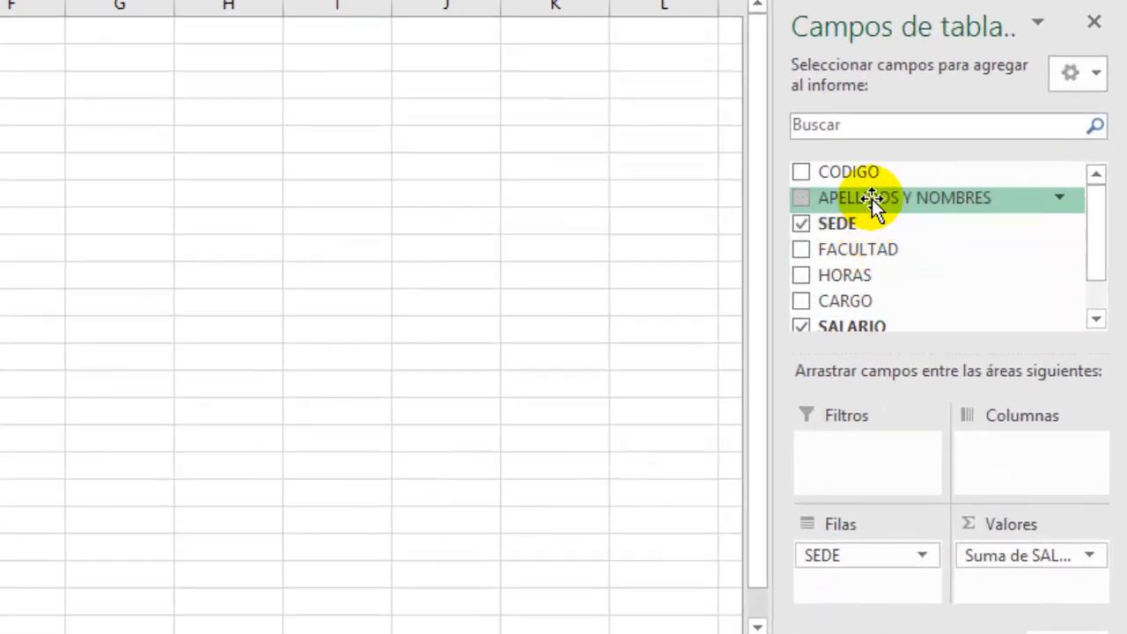
left_click_drag(872, 199, 863, 584)
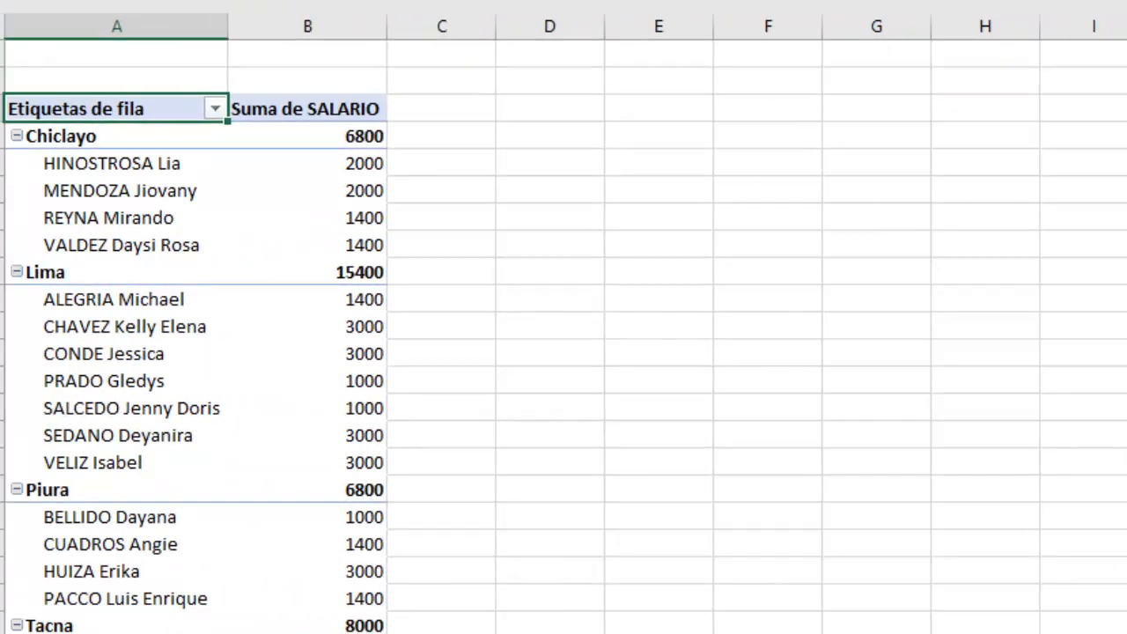
scroll(564, 344, "down", 1)
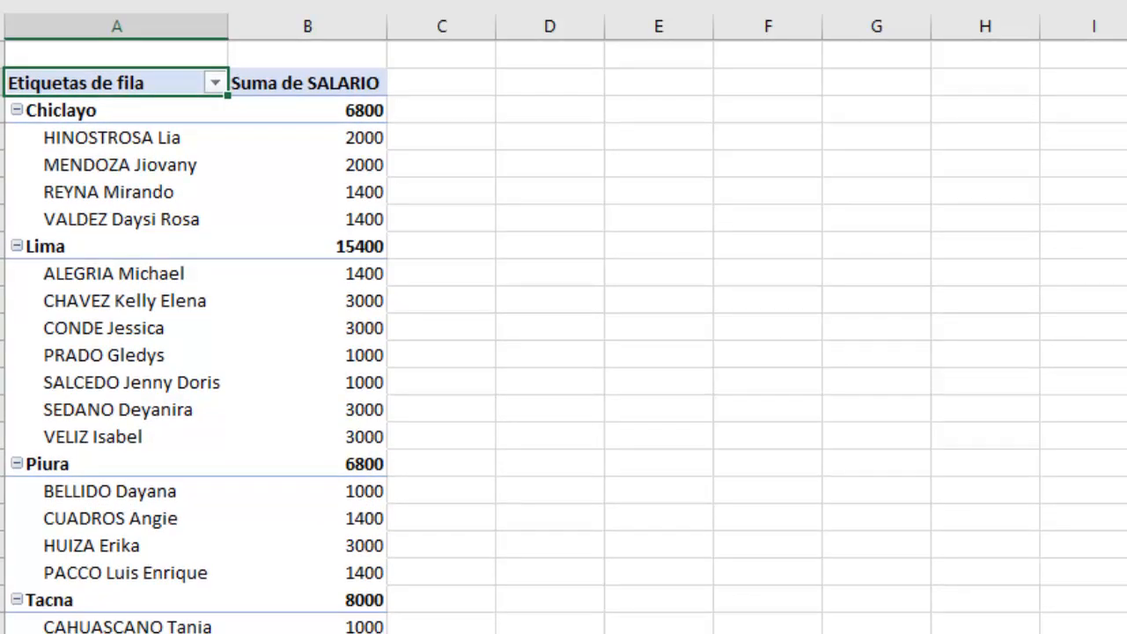
scroll(564, 343, "down", 3)
scroll(564, 344, "down", 2)
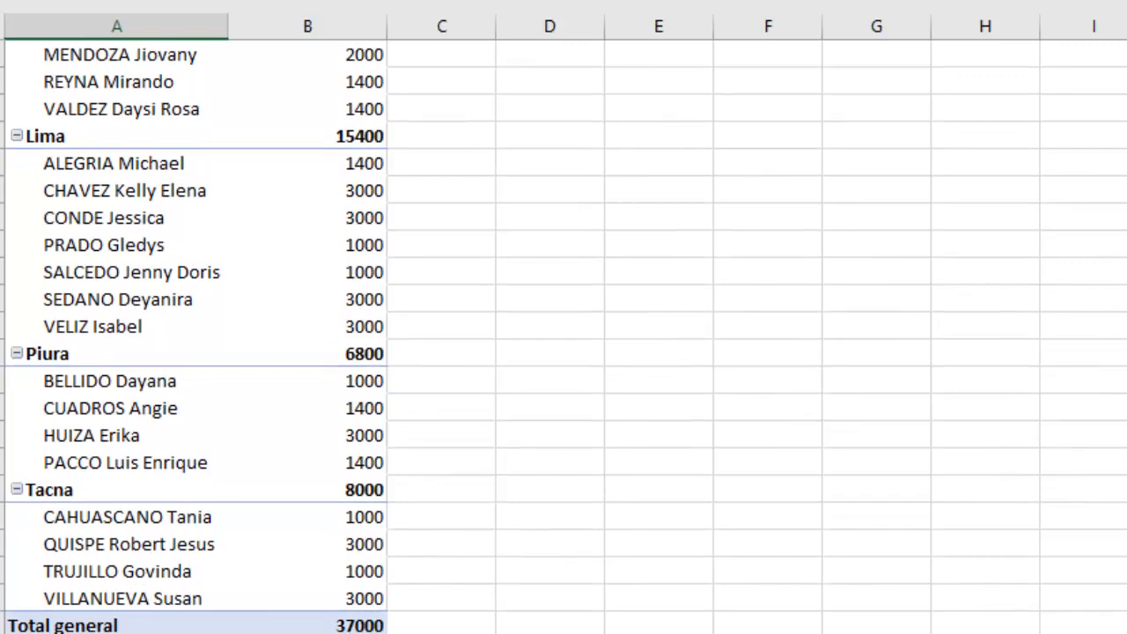
scroll(564, 343, "up", 2)
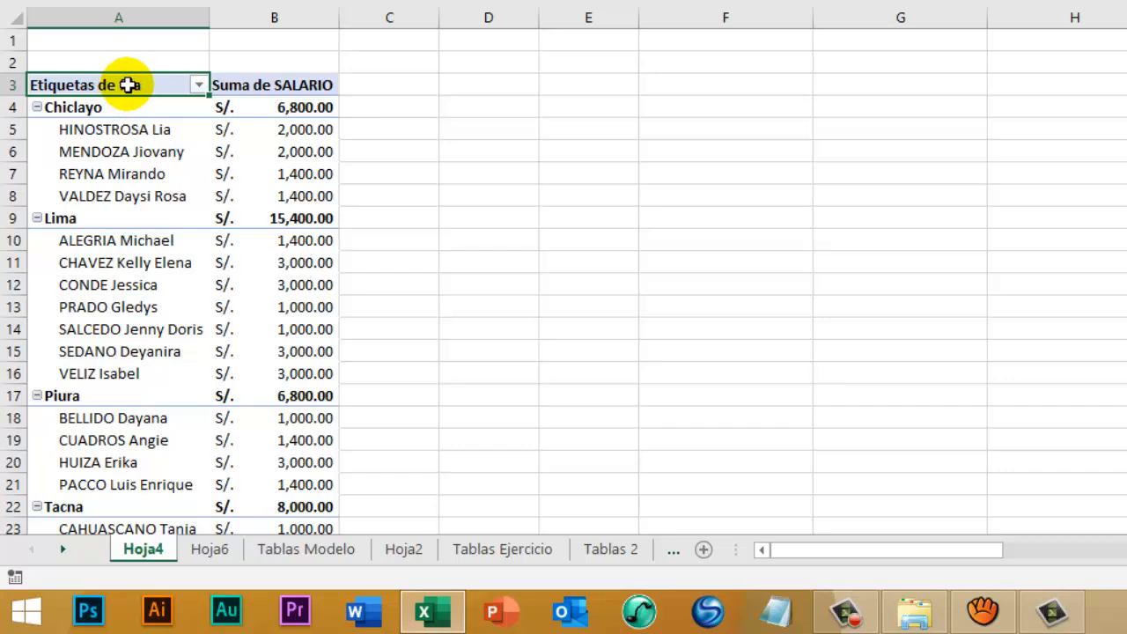
Filter the pivot table's SEDE row labels to show only Lima
left_click(199, 88)
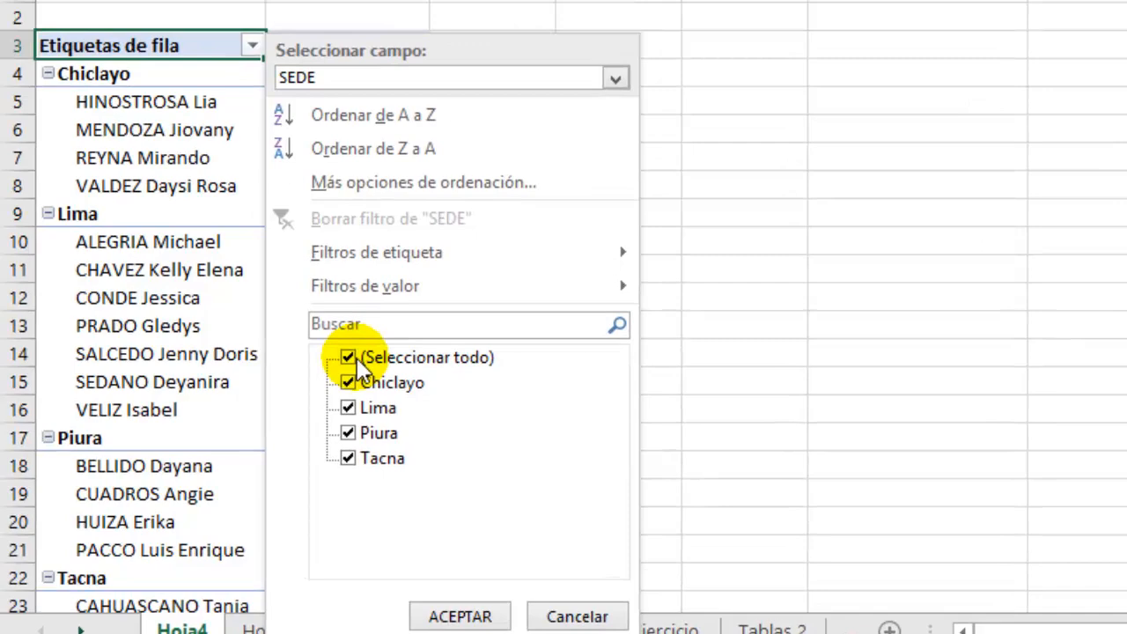
left_click(361, 359)
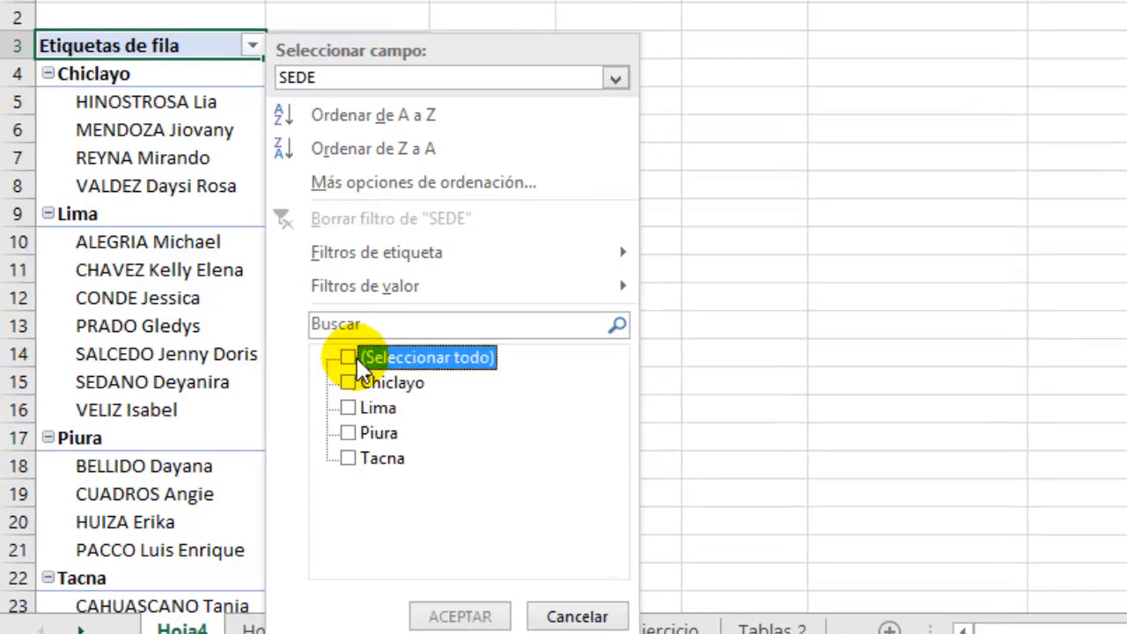
left_click(356, 413)
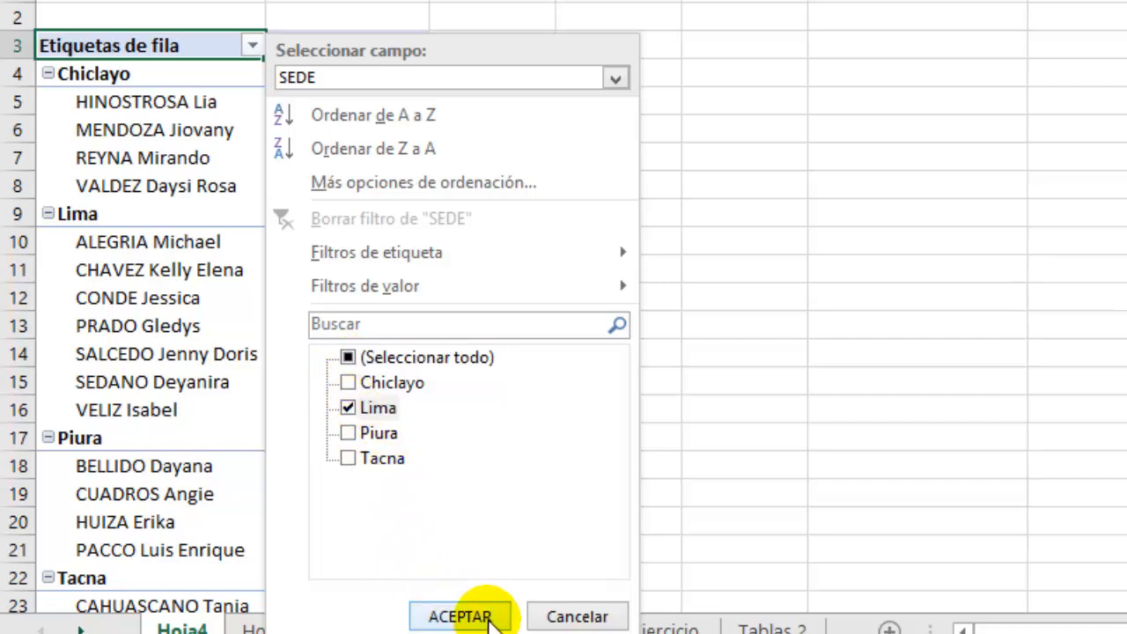
left_click(490, 616)
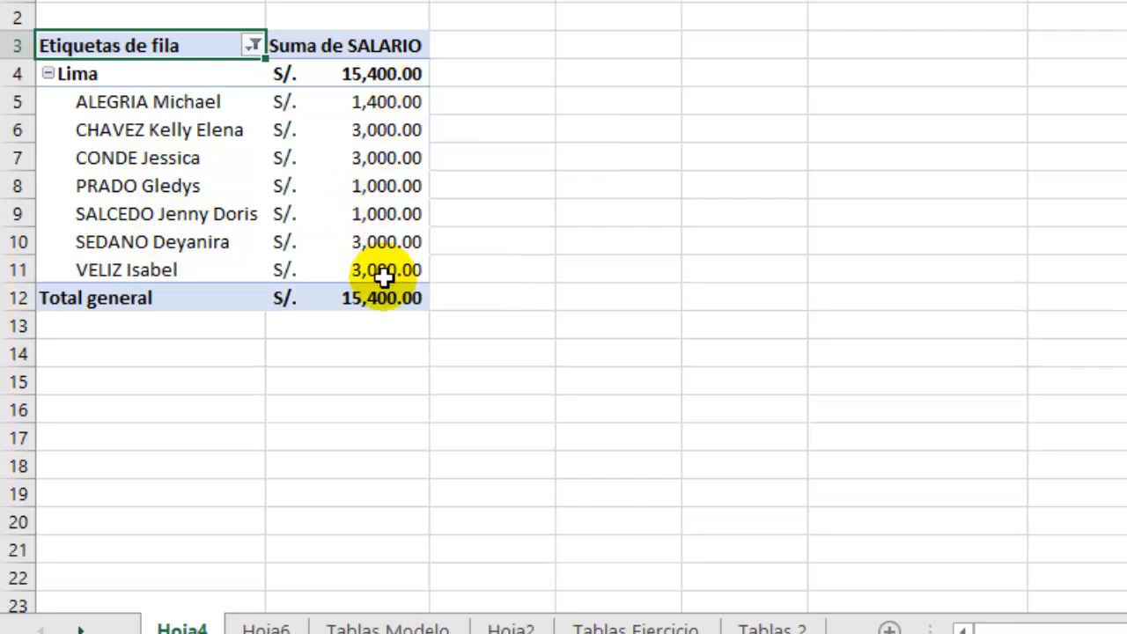
mouse_move(389, 302)
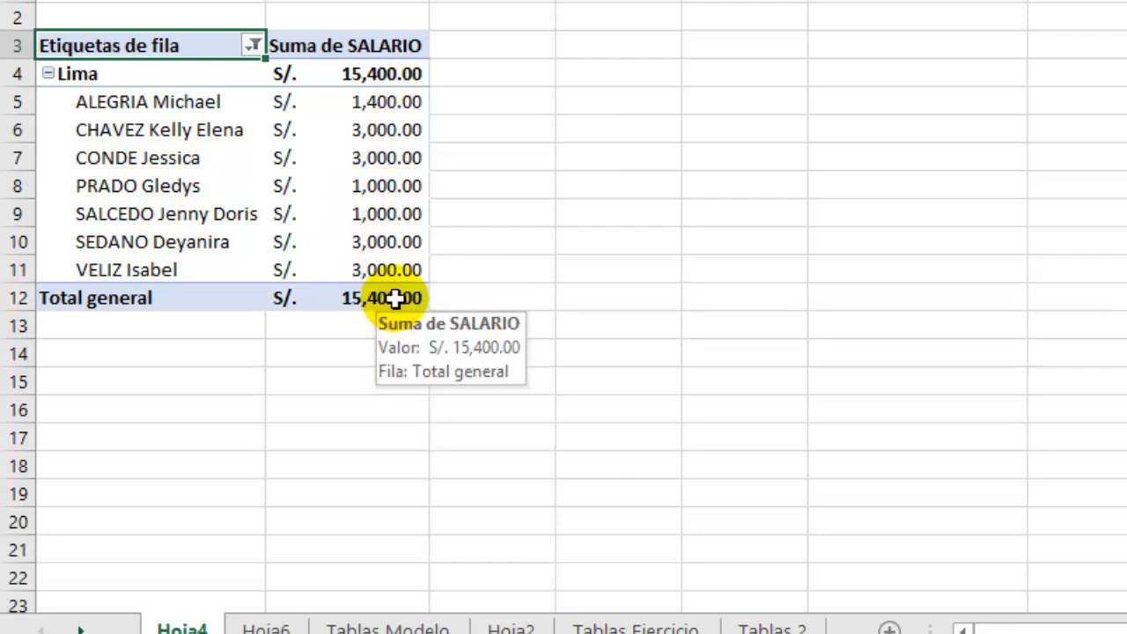
Include Tacna alongside Lima in the SEDE row filter
left_click(253, 45)
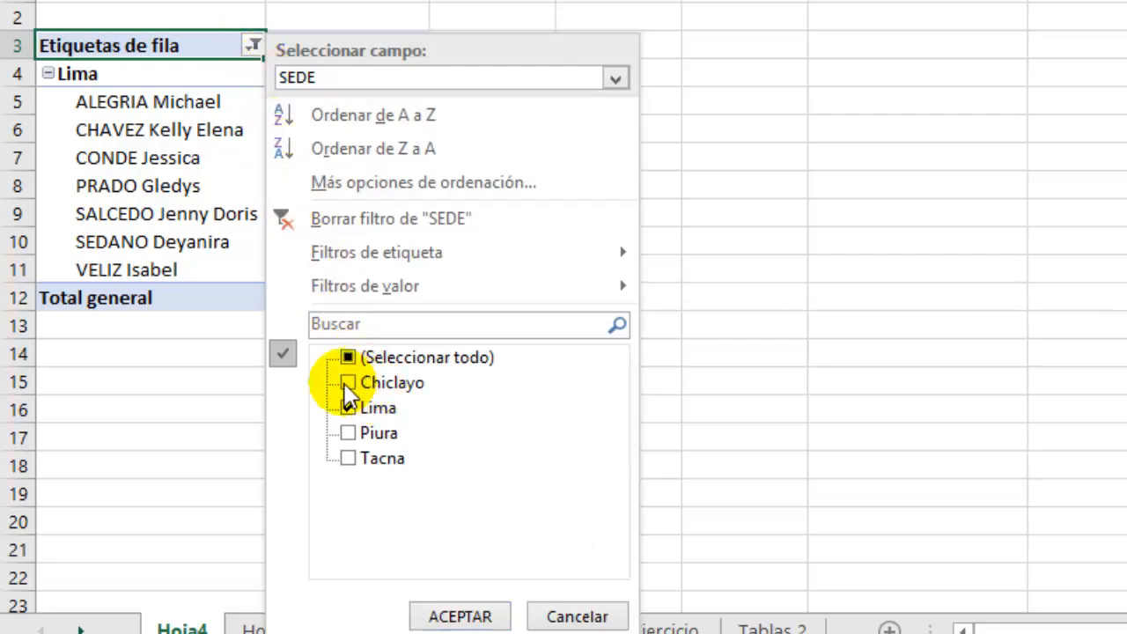
left_click(349, 459)
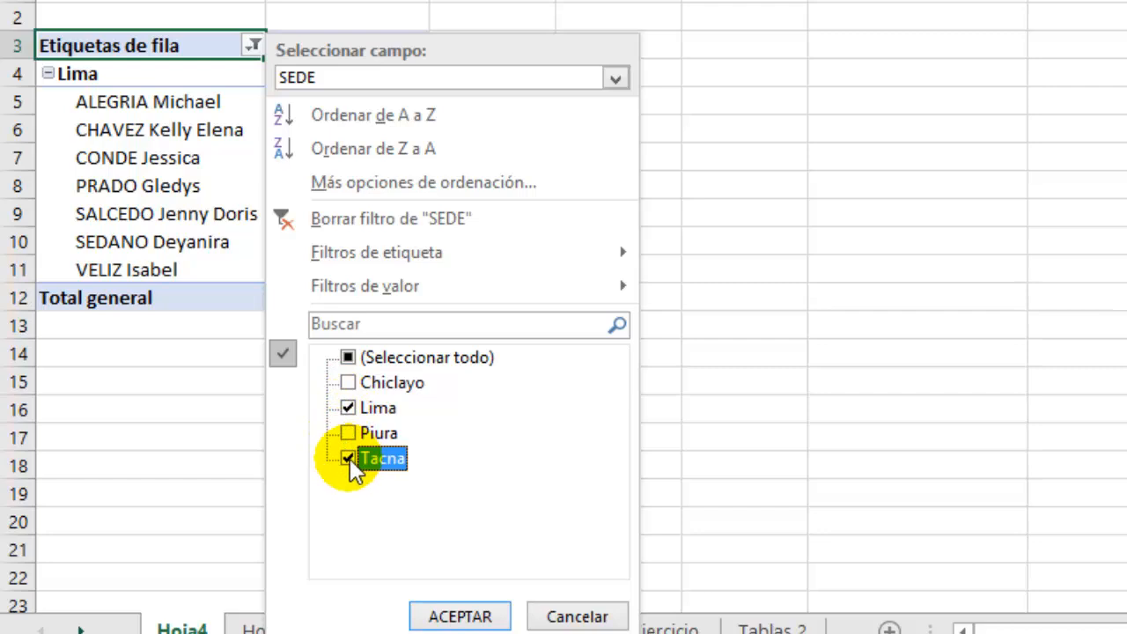
left_click(480, 619)
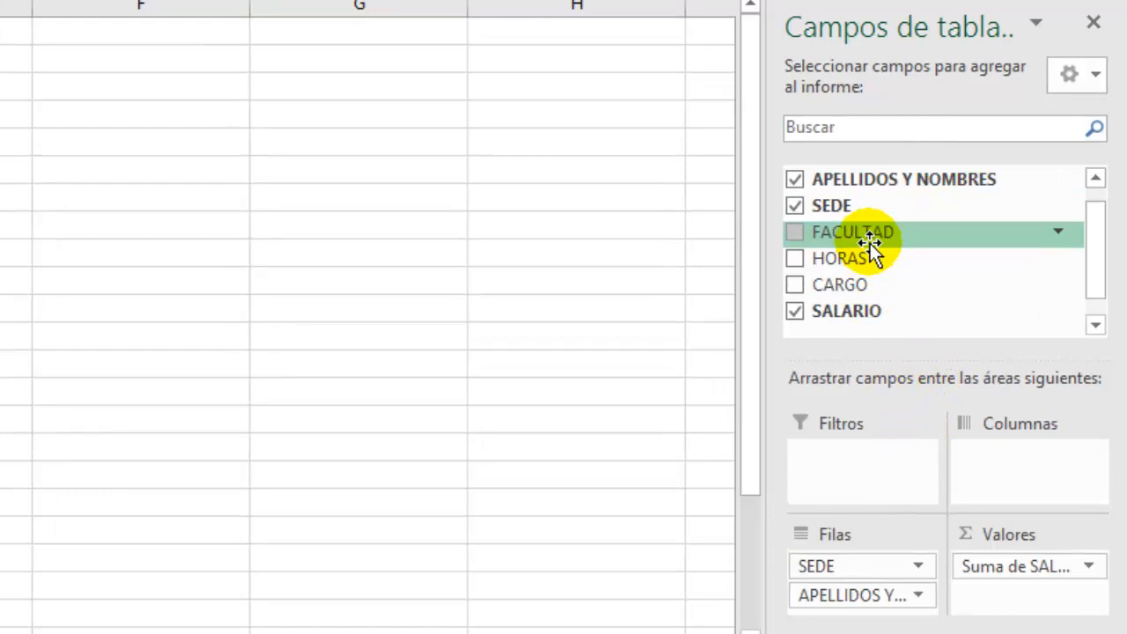
Add FACULTAD to the pivot table's report filter area and filter the report to Ingeniería
left_click_drag(871, 248, 857, 458)
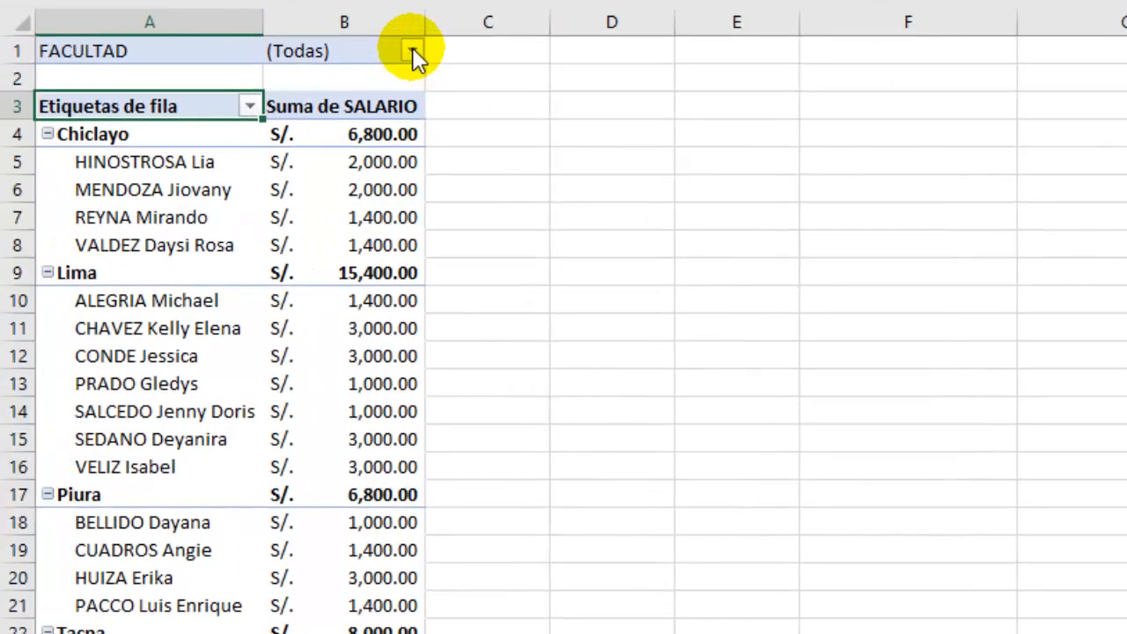
left_click(412, 48)
left_click(135, 113)
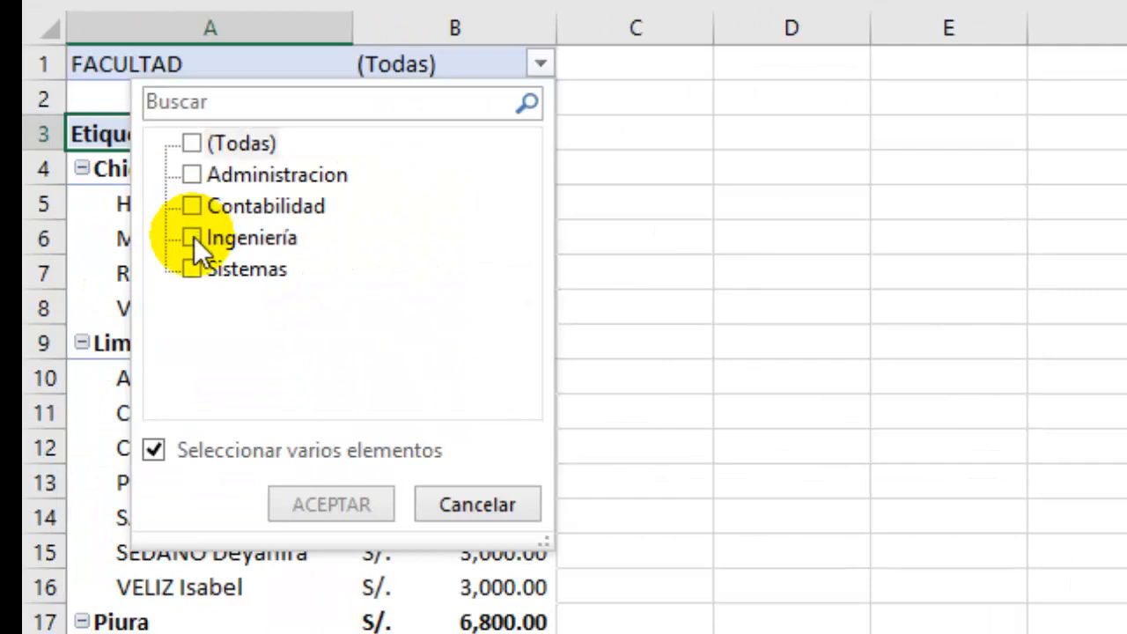
left_click(136, 189)
left_click(343, 505)
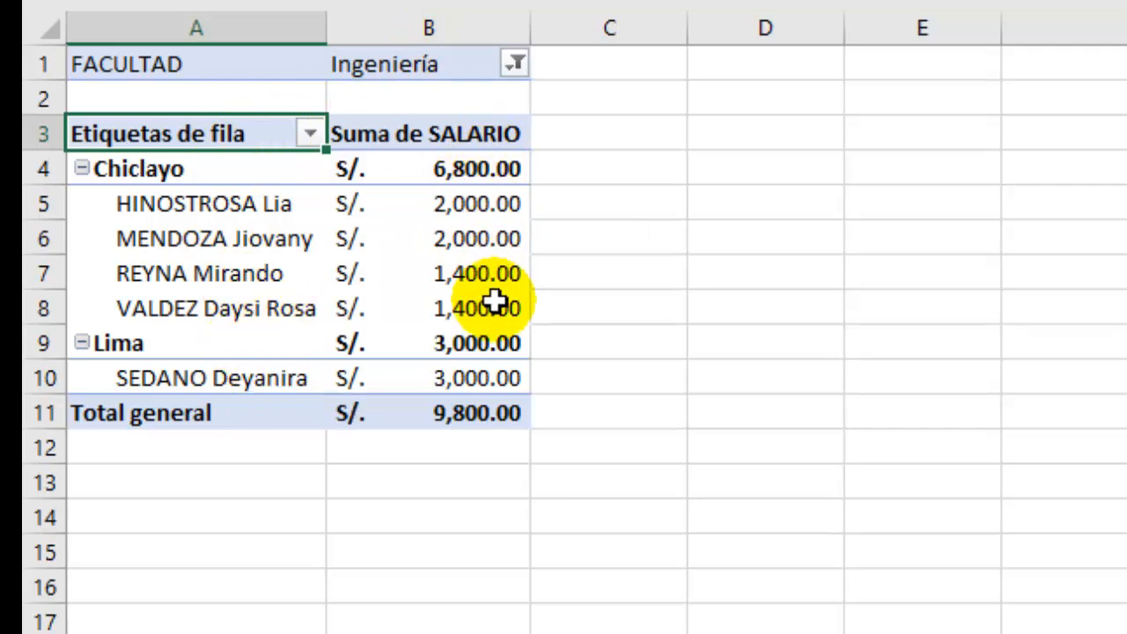
mouse_move(500, 361)
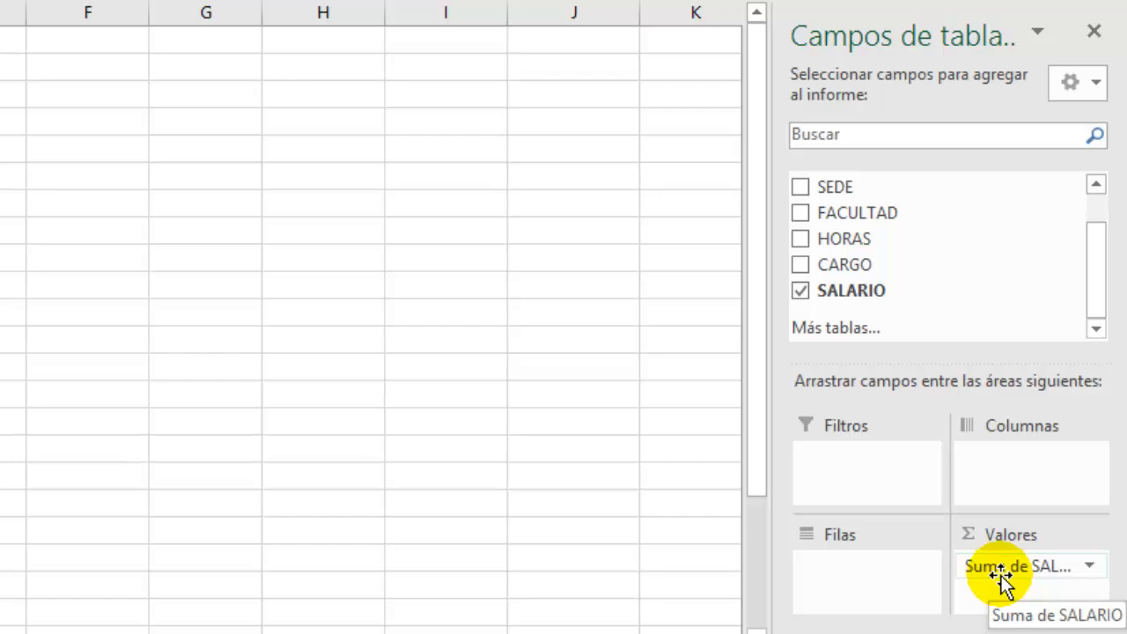
Add FACULTAD to the pivot table's columns area with SEDE nested below it, and review the resulting salary sums
left_click_drag(863, 214, 1017, 467)
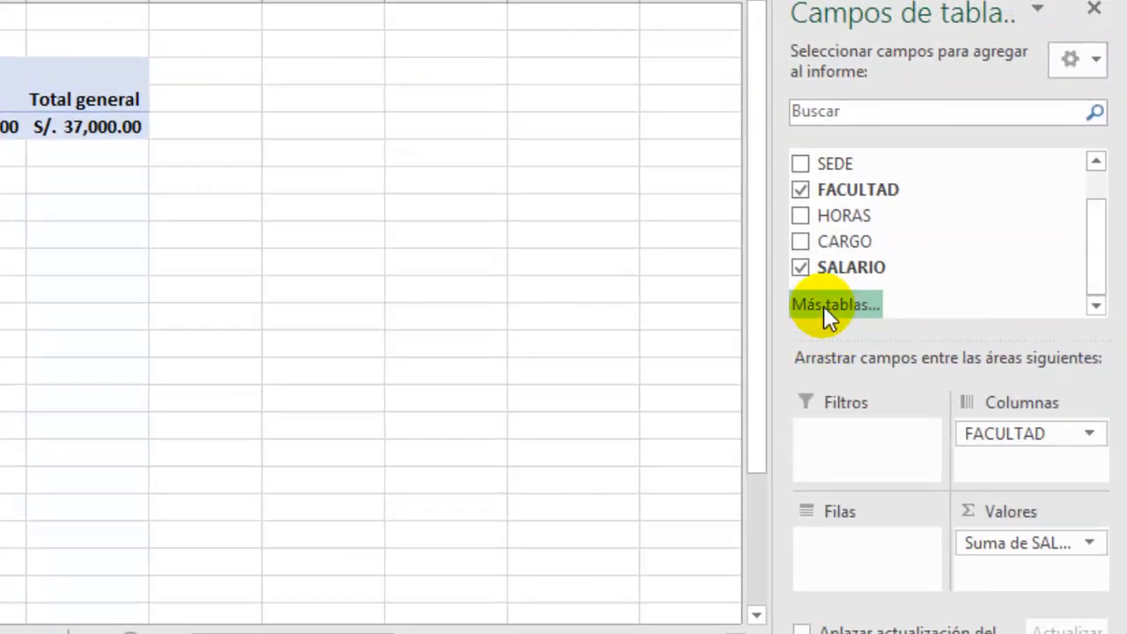
left_click_drag(814, 165, 987, 460)
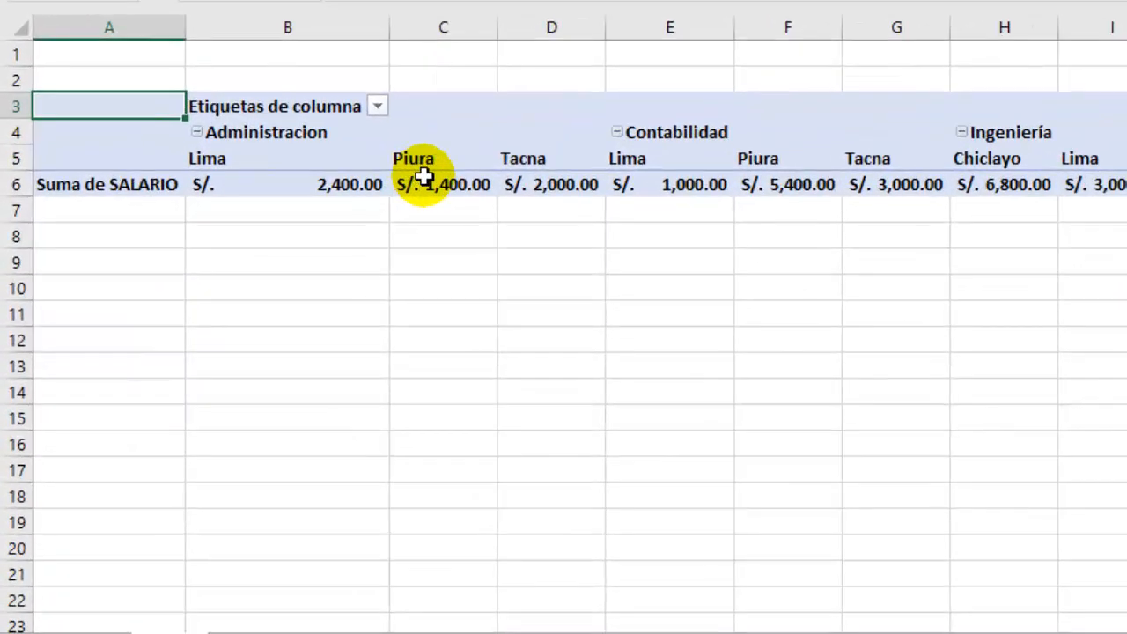
mouse_move(268, 270)
mouse_move(502, 176)
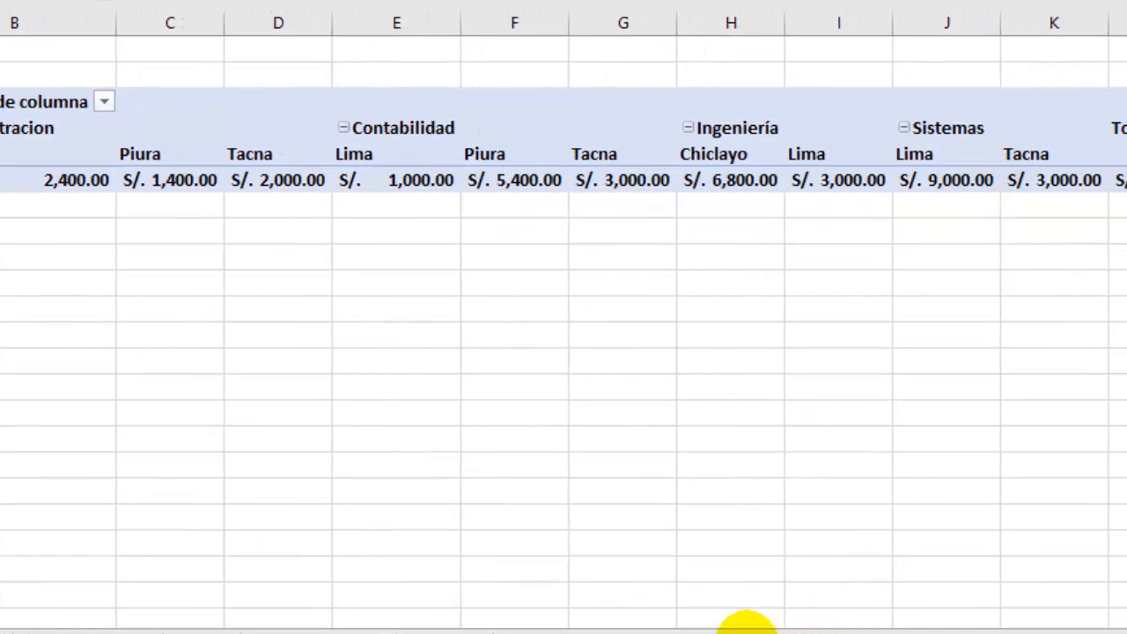
left_click_drag(746, 625, 674, 616)
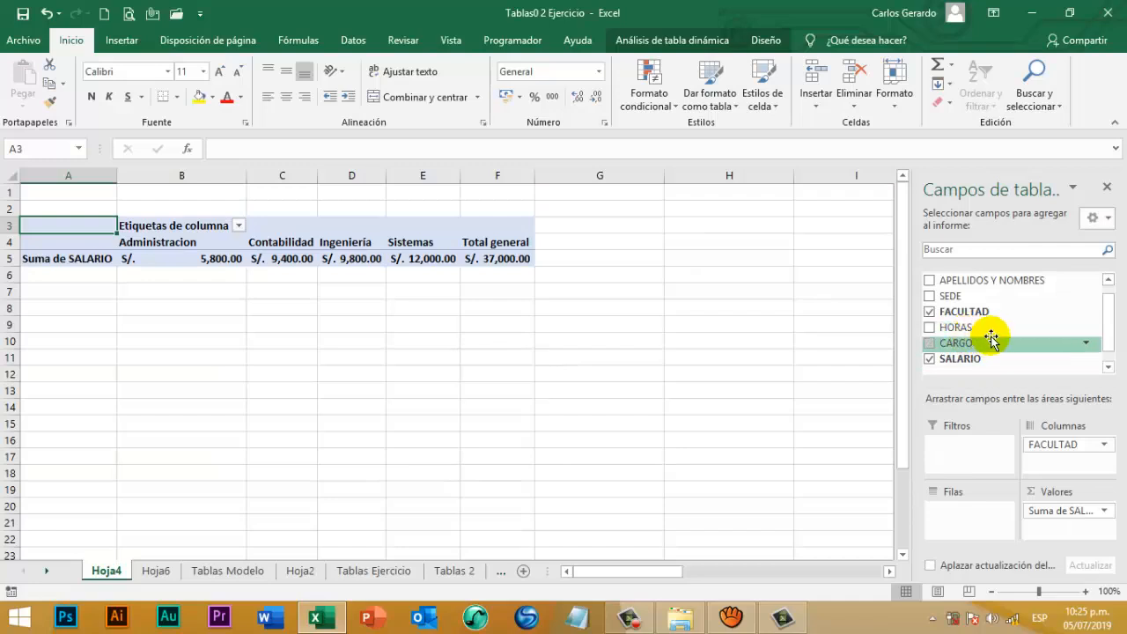
Add HORAS to the pivot table's values area and filter the FACULTAD column labels to Ingeniería only
left_click_drag(981, 328, 1052, 529)
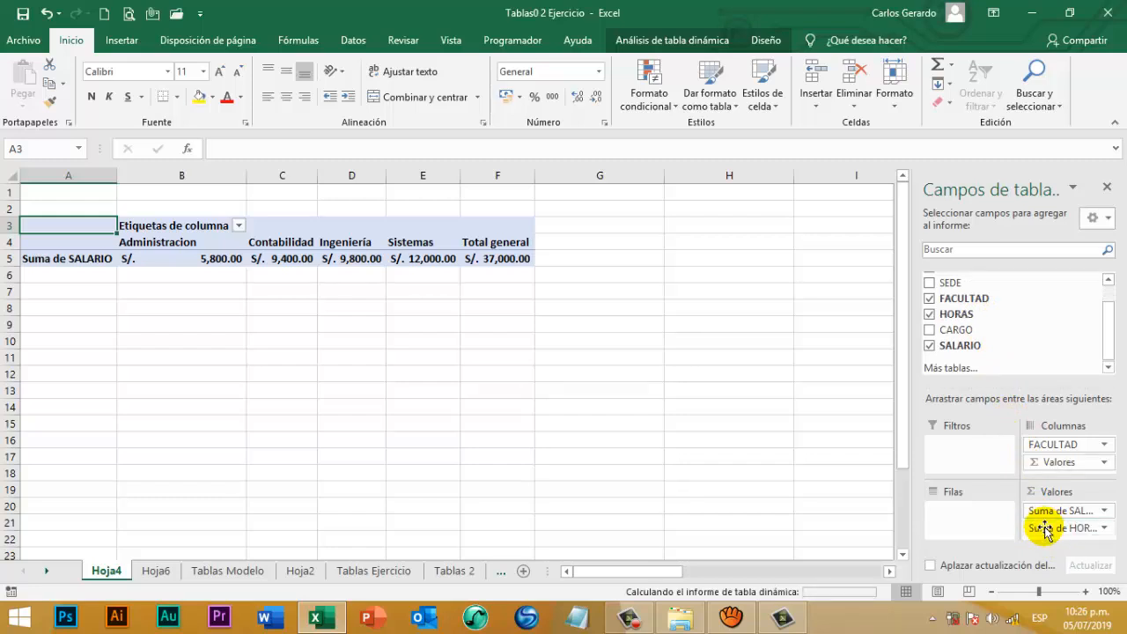
left_click_drag(707, 572, 584, 538)
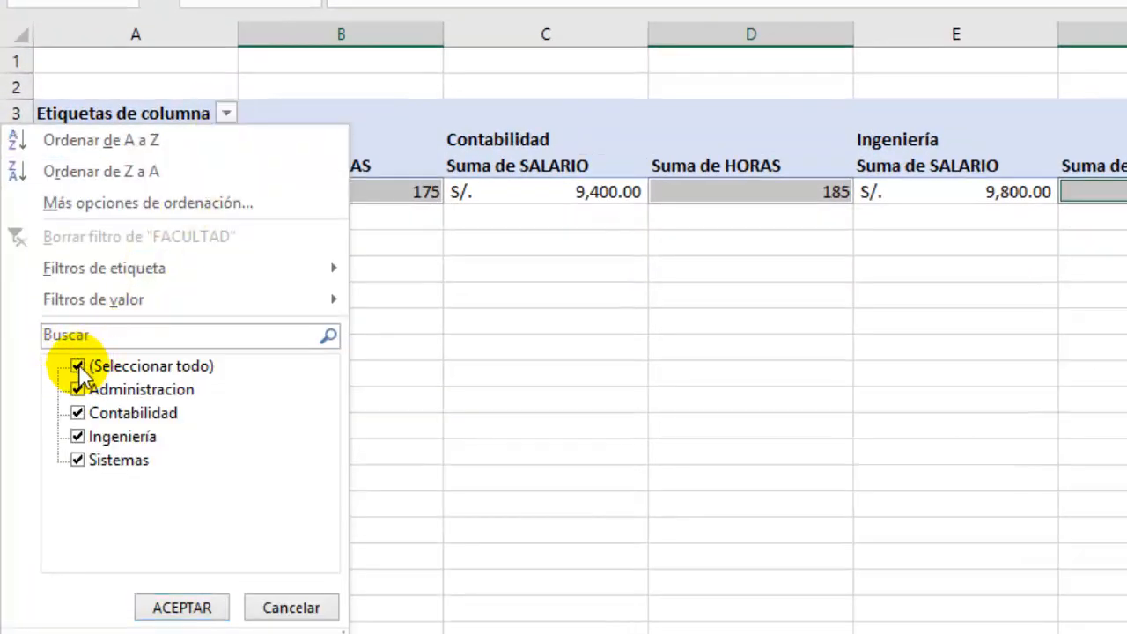
left_click(78, 366)
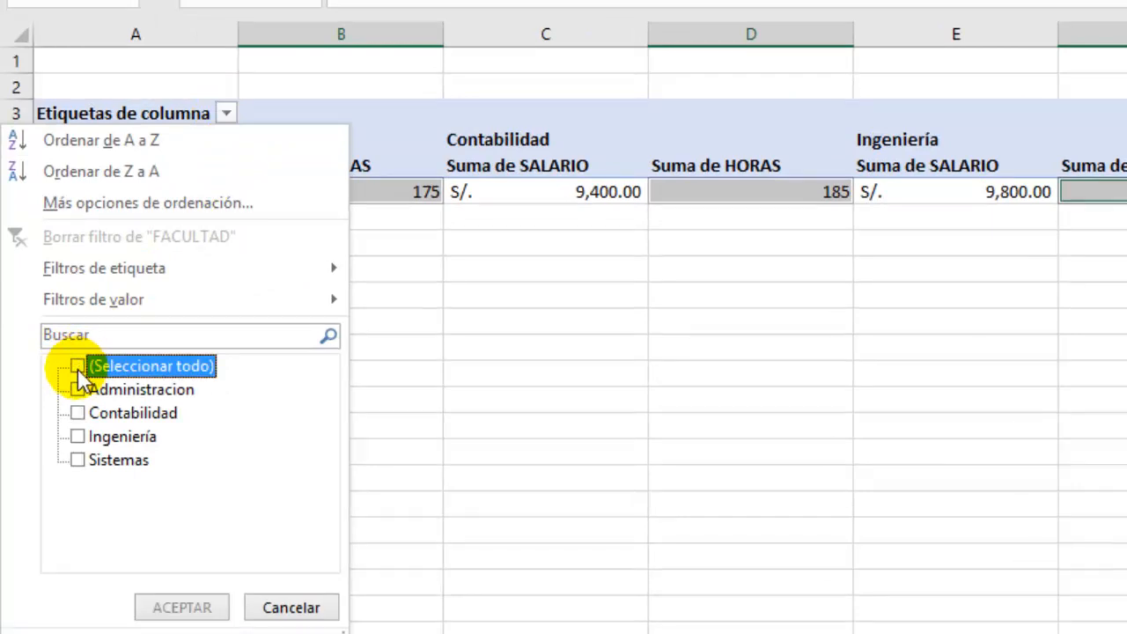
left_click(78, 437)
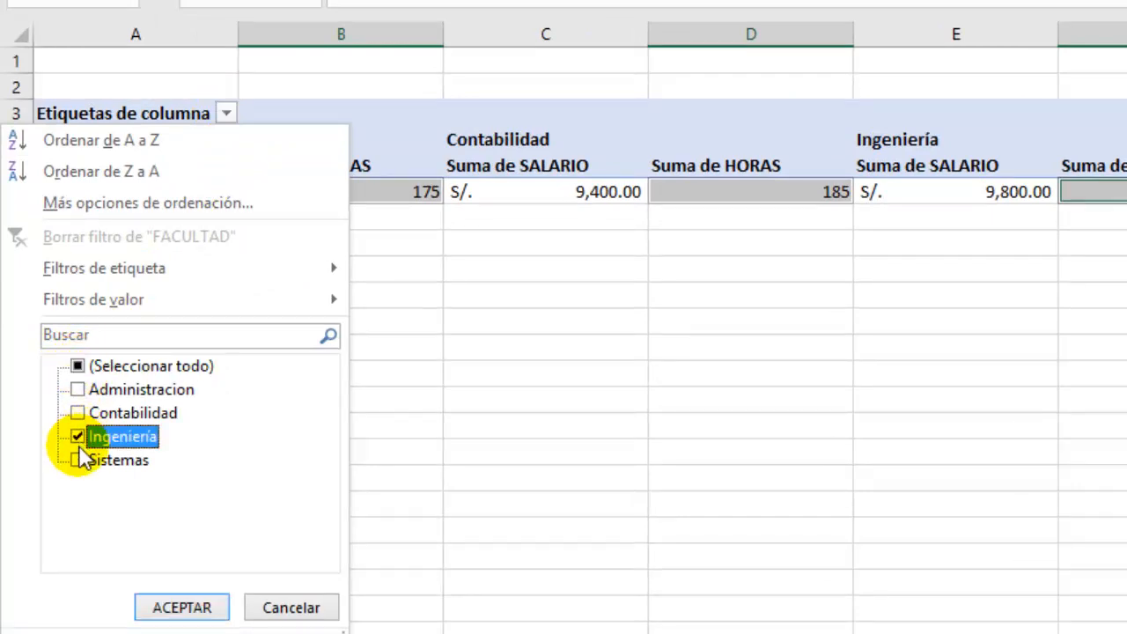
left_click(181, 606)
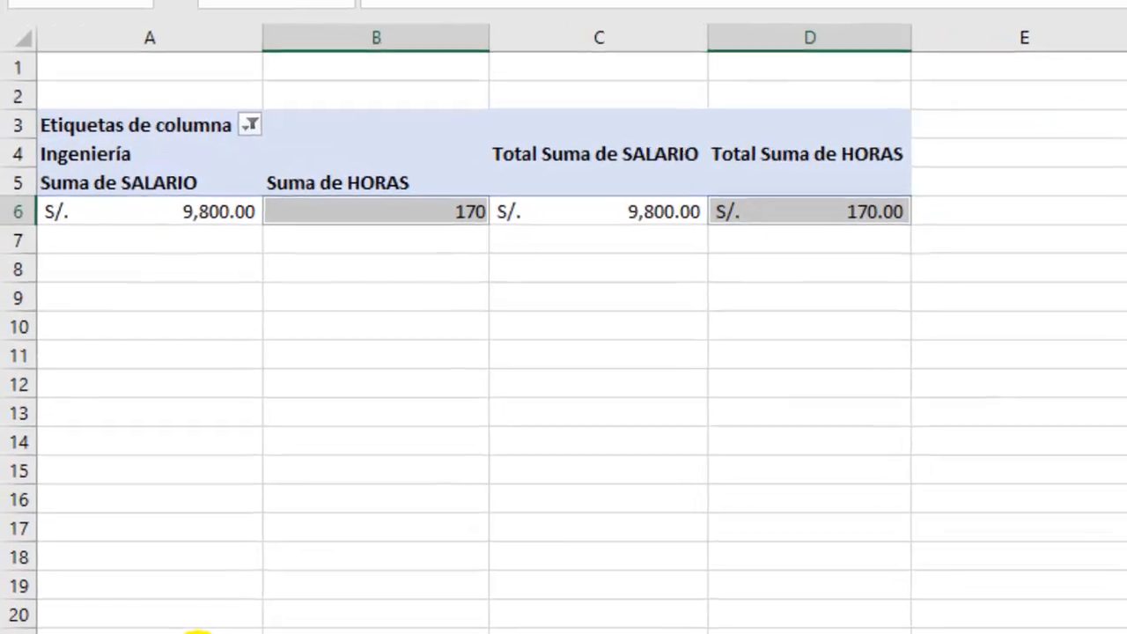